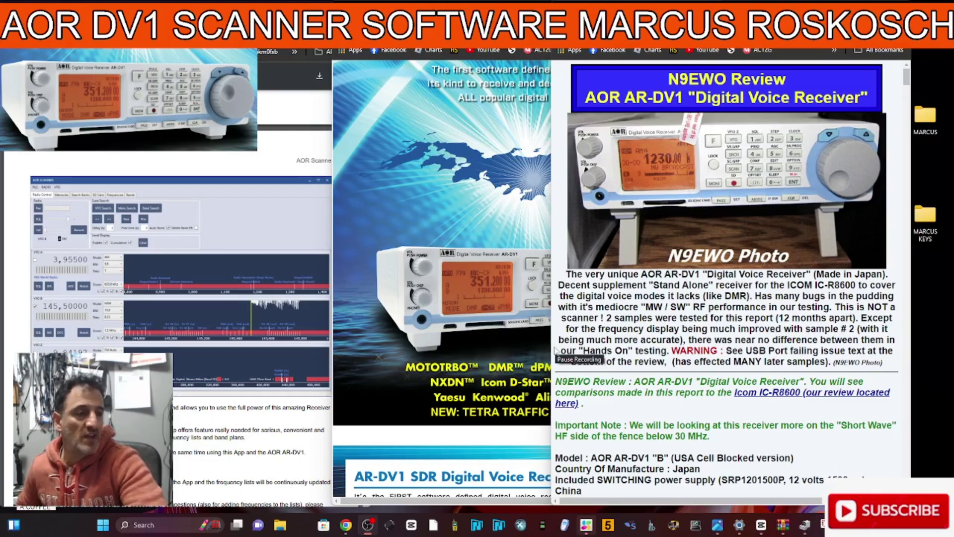
Bring the AOR Scanner manual forward and examine the app overview screenshot, its feature description and the labelled main screen
left_click(447, 351)
scroll(231, 301, "down", 5)
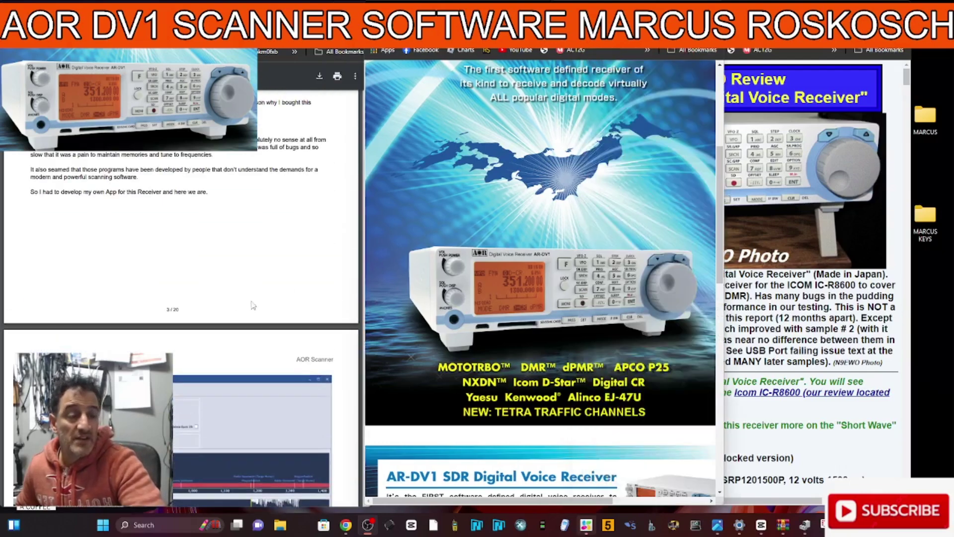
scroll(253, 300, "down", 10)
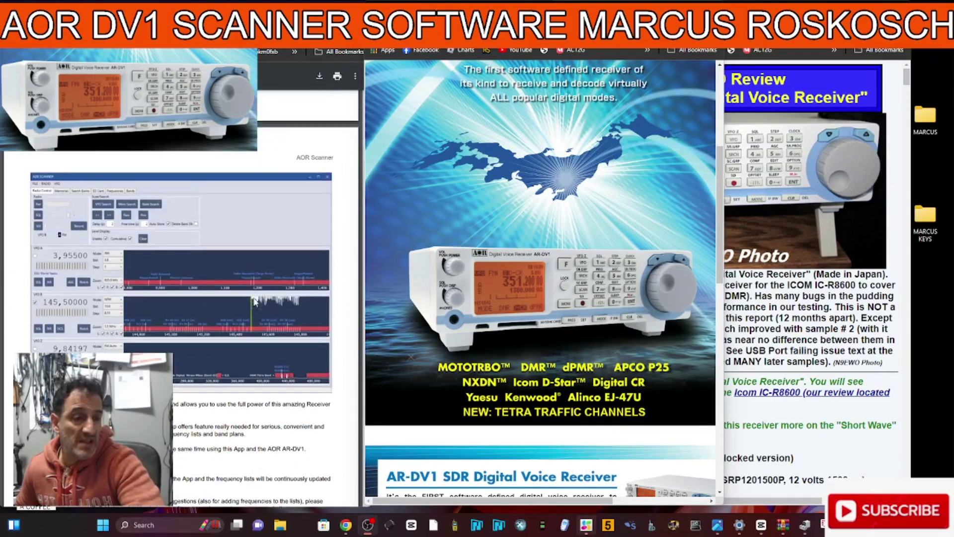
scroll(266, 300, "down", 4)
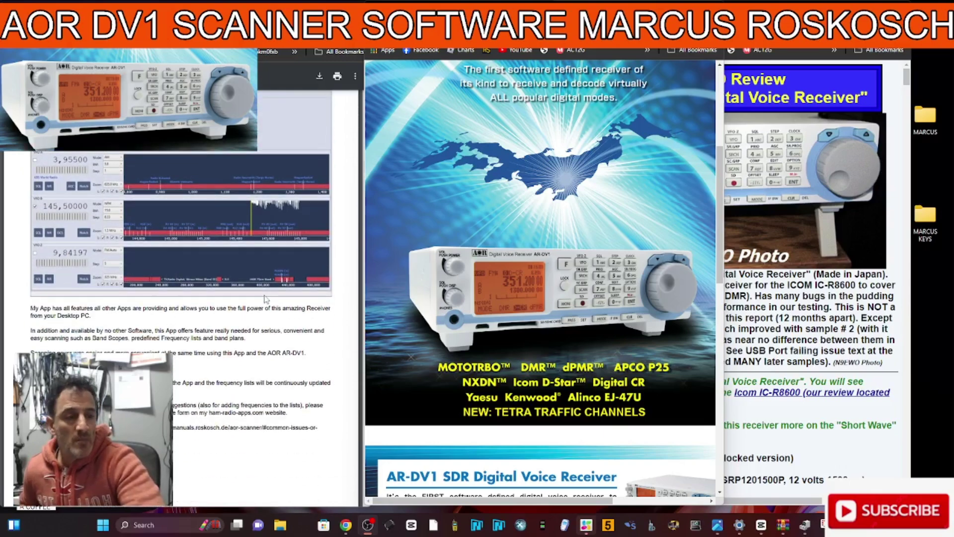
scroll(244, 251, "up", 6)
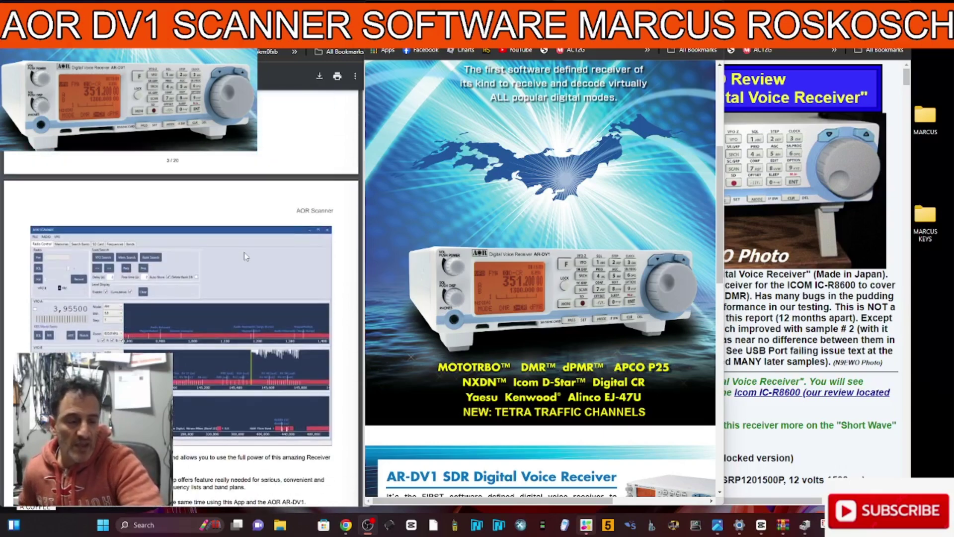
scroll(245, 255, "down", 2)
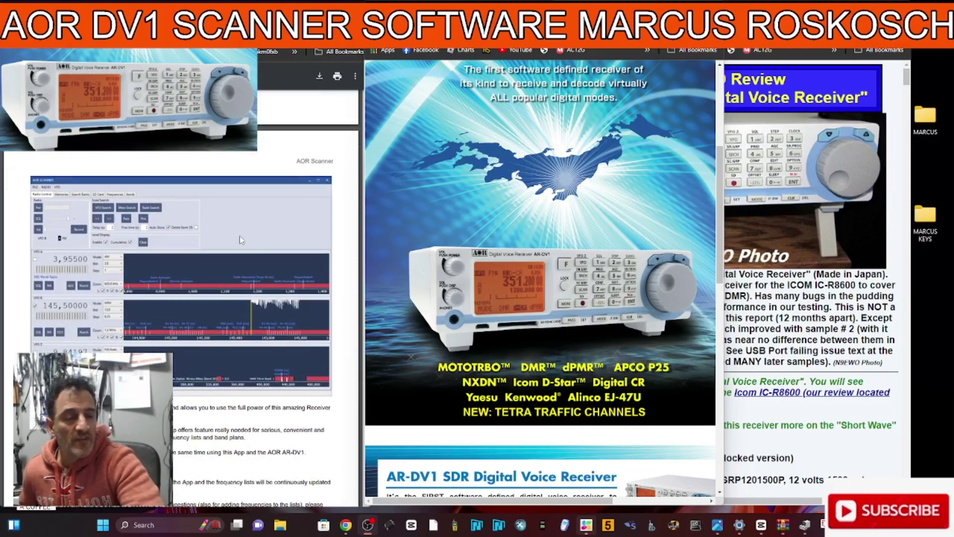
scroll(240, 236, "down", 15)
scroll(244, 240, "down", 12)
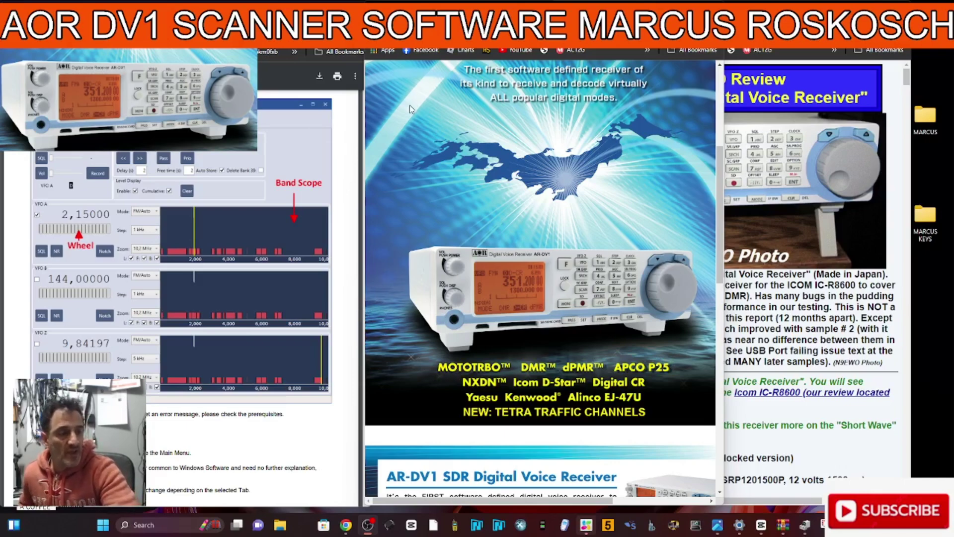
Review the AOR Scanner Download page and the download and installation instructions in the licence e-mail
left_click(500, 350)
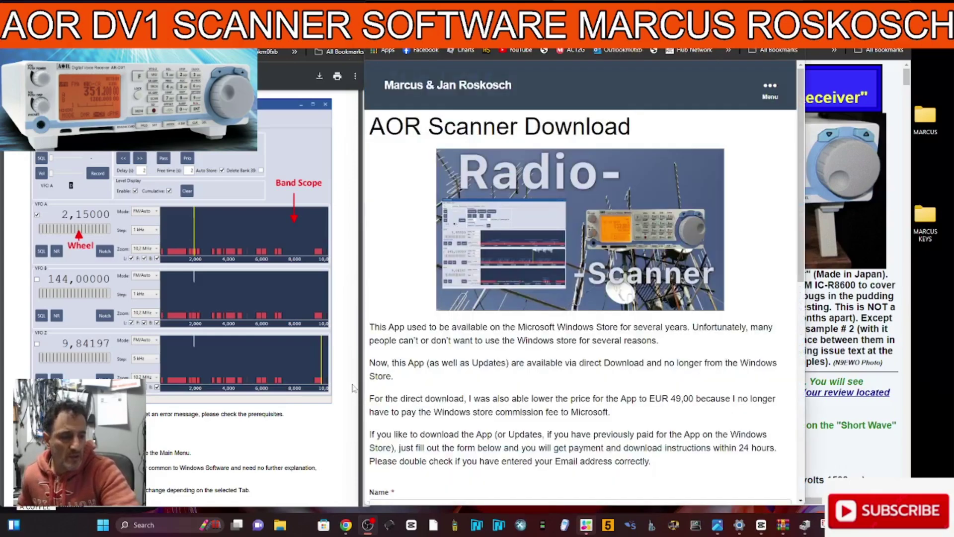
scroll(563, 247, "down", 2)
scroll(563, 247, "up", 3)
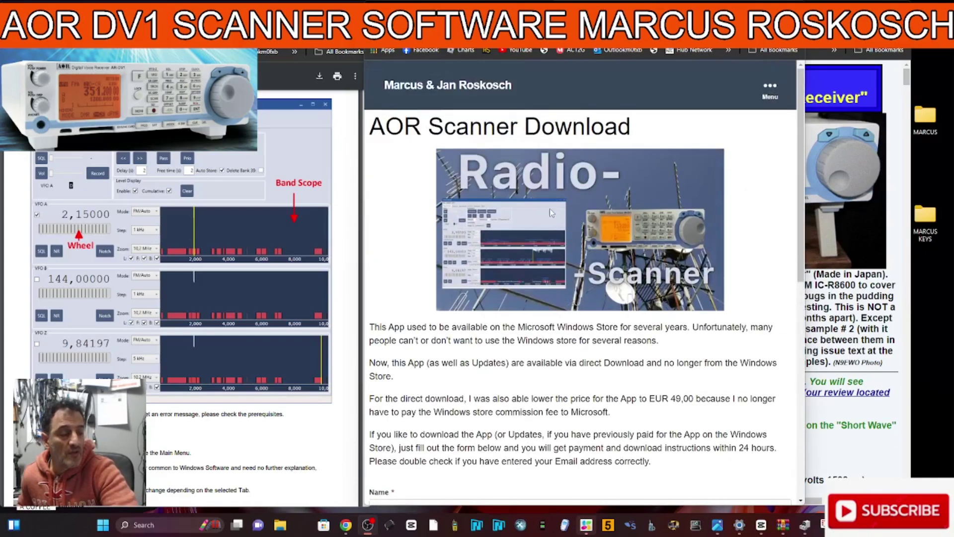
scroll(566, 233, "down", 5)
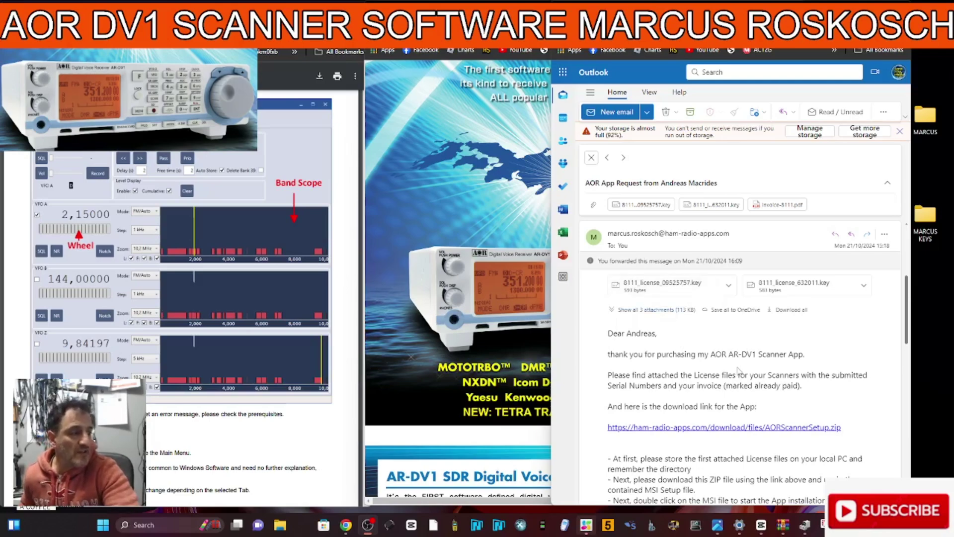
scroll(739, 371, "down", 2)
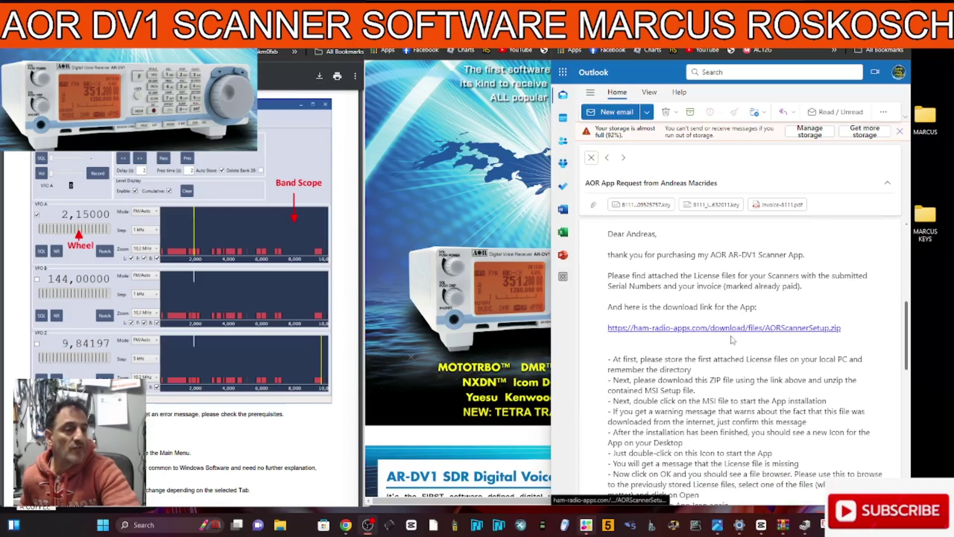
scroll(730, 341, "up", 1)
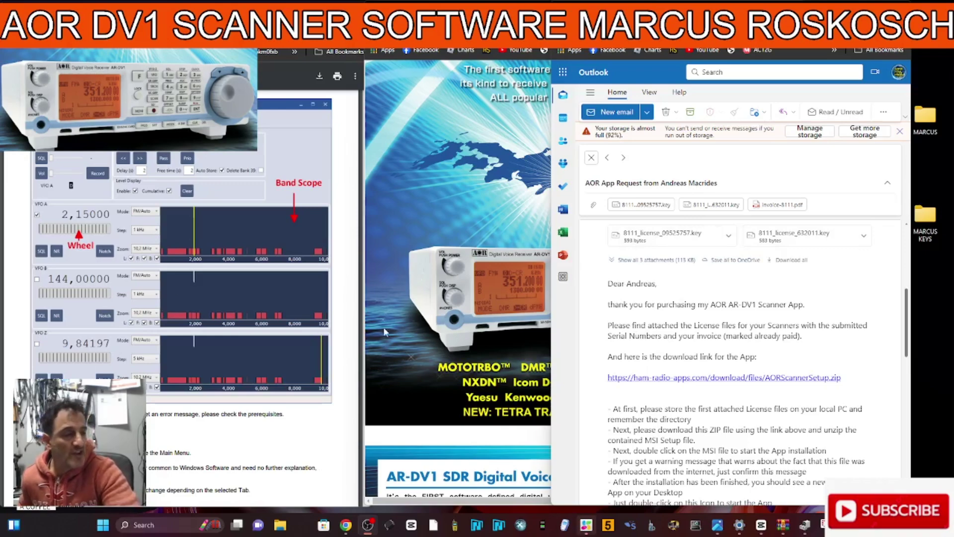
Return to the AOR Scanner manual and review its table of contents, the Background section and the app's feature description
left_click(366, 363)
scroll(263, 268, "up", 5)
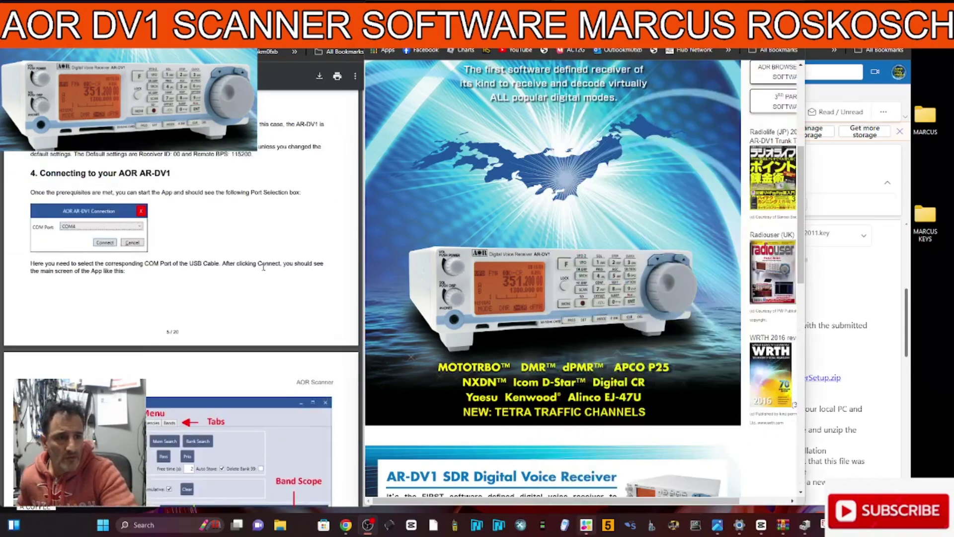
scroll(264, 268, "up", 15)
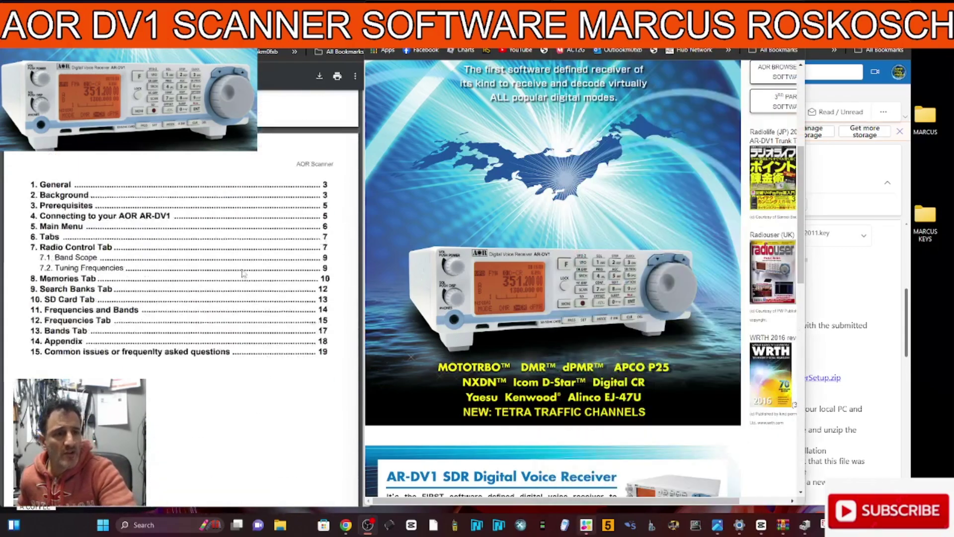
scroll(241, 272, "up", 3)
scroll(242, 272, "down", 10)
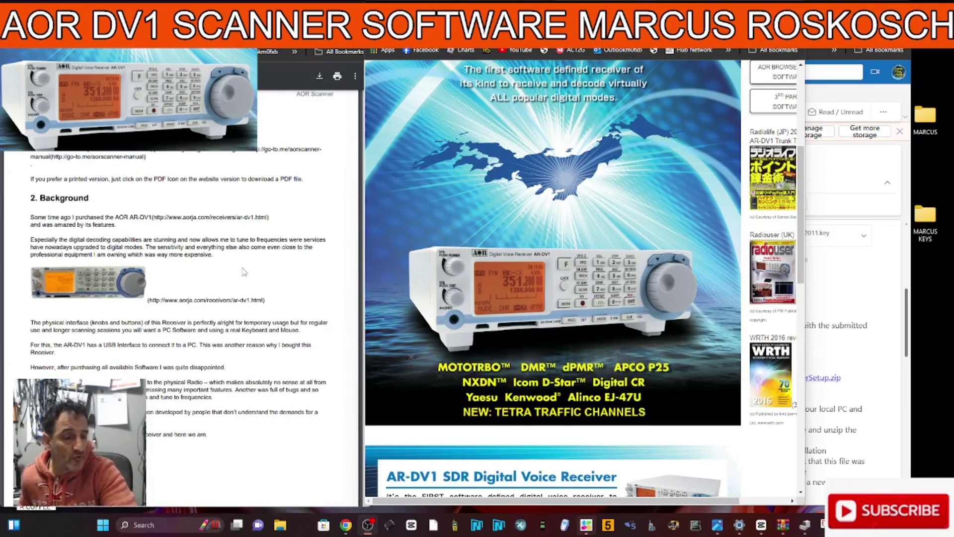
scroll(244, 272, "down", 3)
scroll(244, 271, "up", 2)
scroll(246, 271, "down", 8)
scroll(247, 271, "up", 4)
scroll(247, 270, "down", 3)
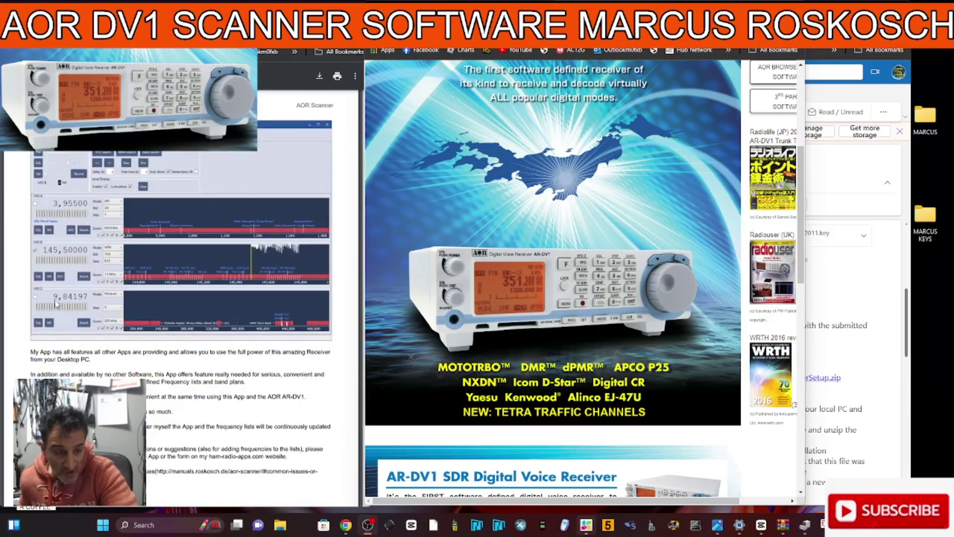
scroll(213, 240, "down", 2)
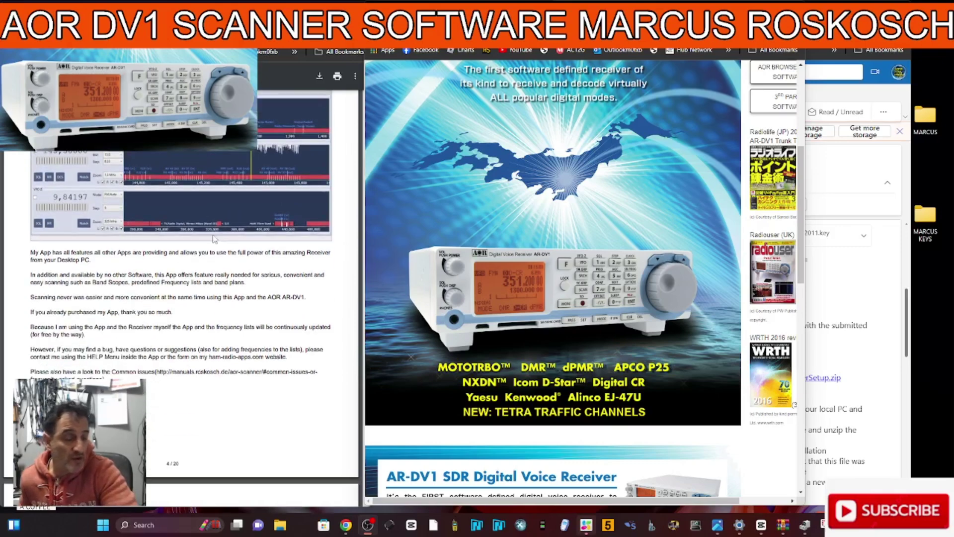
Read the manual's prerequisites and the section on connecting to the AR-DV1, through to the labelled main screen
scroll(213, 239, "down", 8)
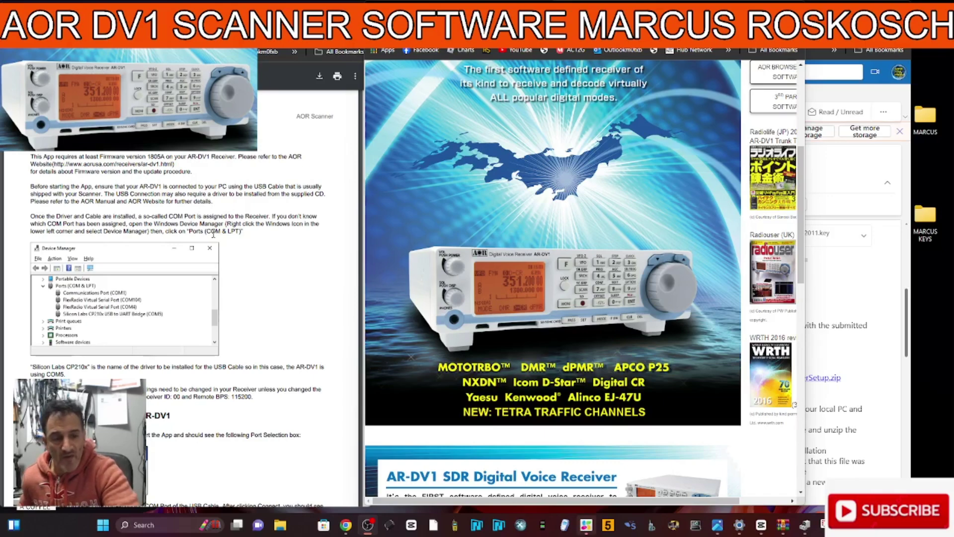
scroll(213, 233, "down", 5)
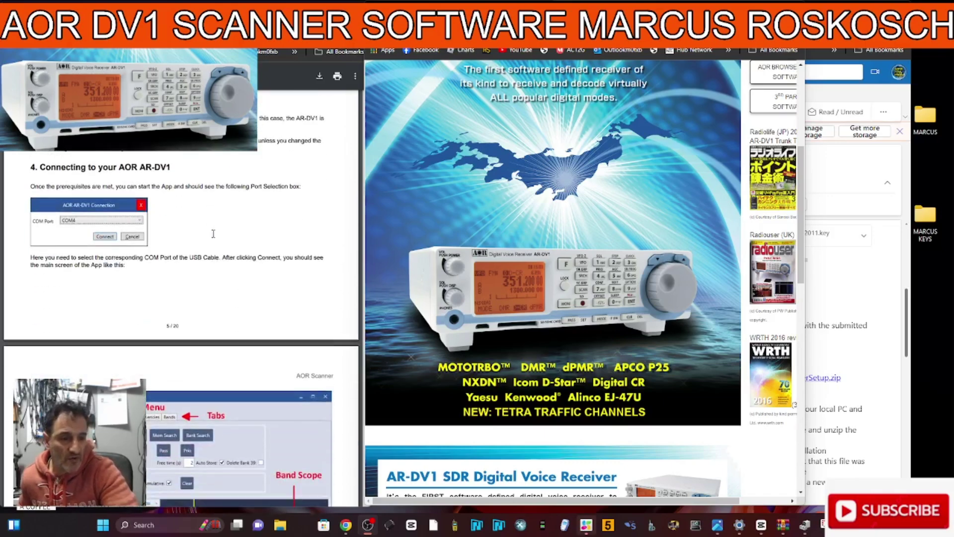
scroll(214, 235, "down", 4)
scroll(213, 233, "down", 4)
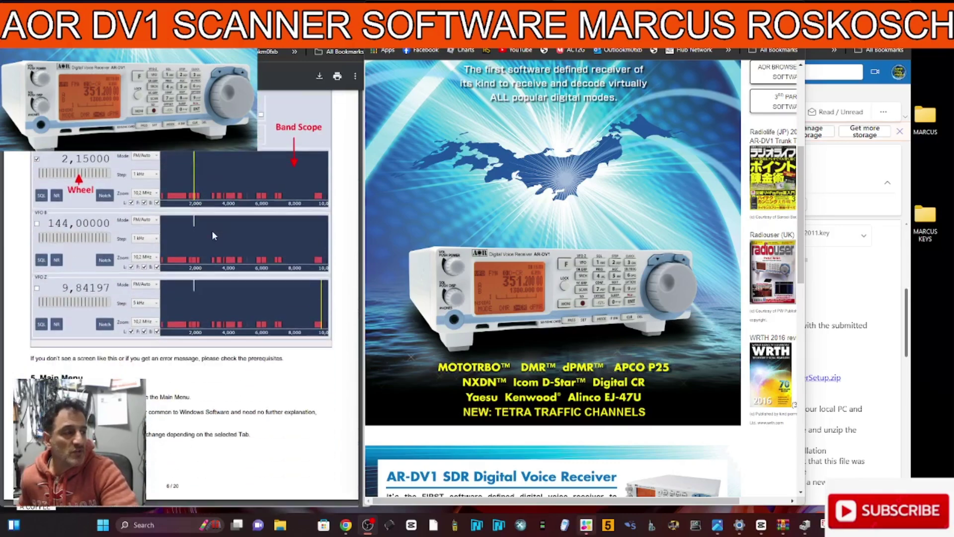
Examine the manual's labelled main screen with its tabs and Band Scope, along with the Main Menu section below it
scroll(213, 233, "up", 3)
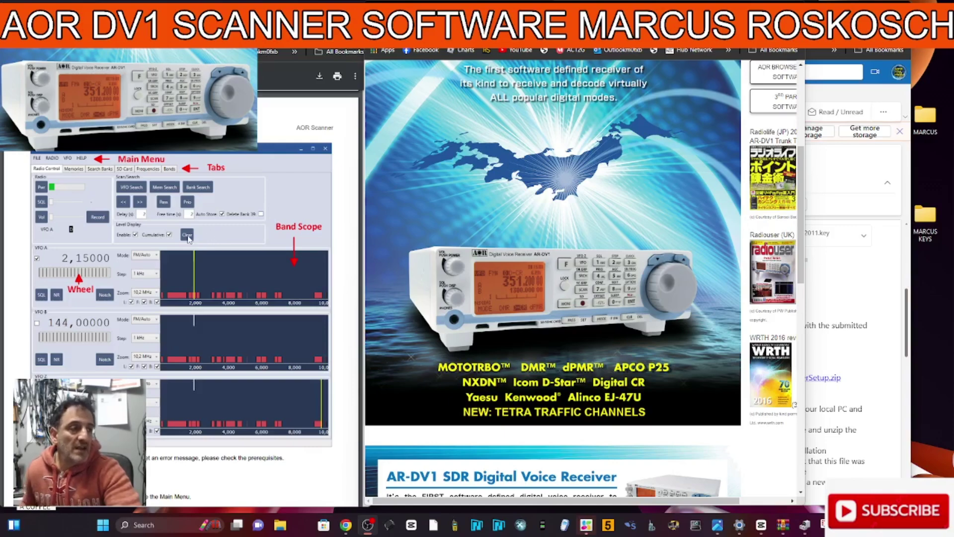
scroll(209, 237, "down", 1)
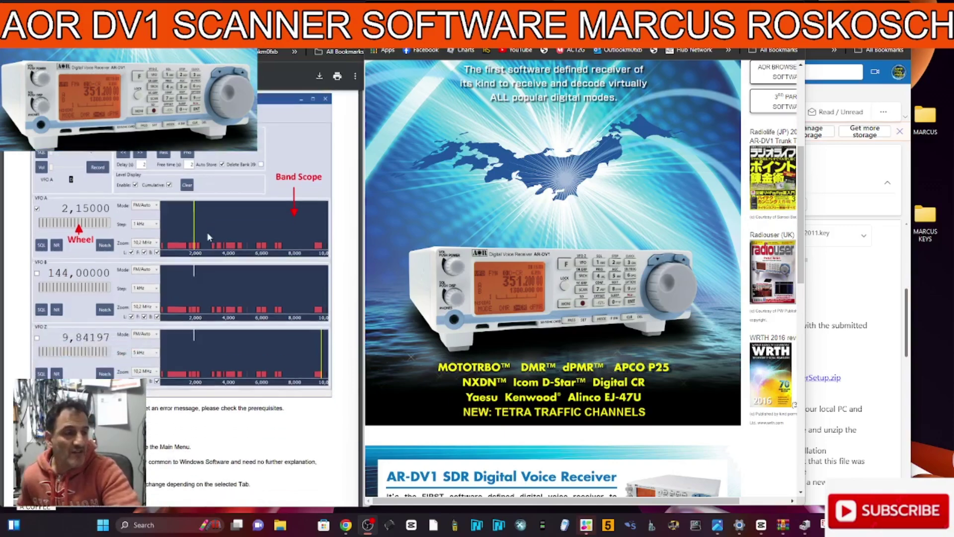
scroll(209, 237, "up", 1)
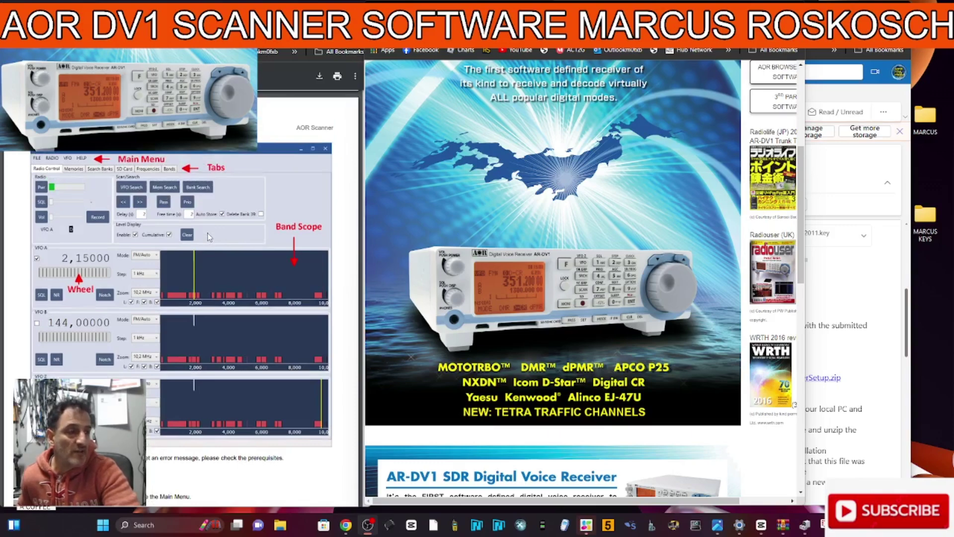
scroll(208, 237, "down", 1)
scroll(209, 237, "up", 1)
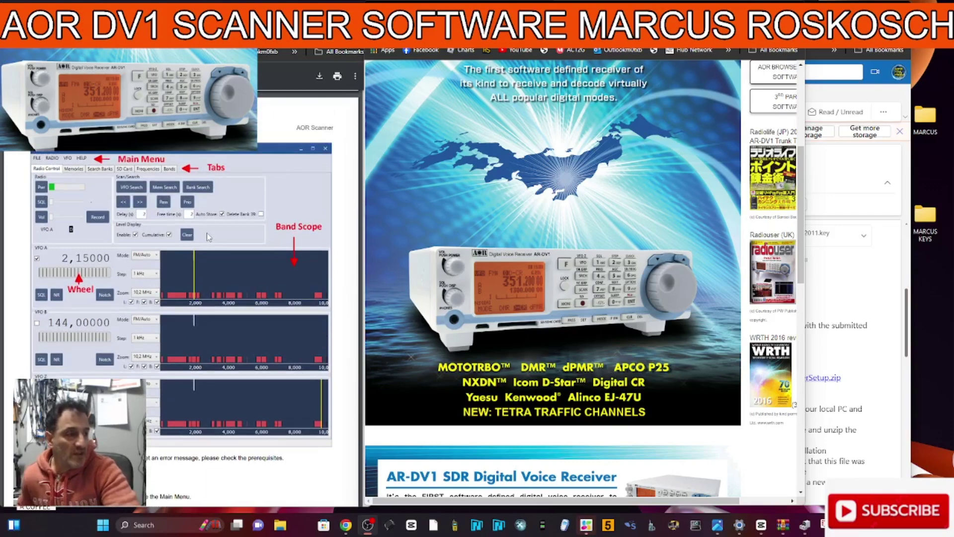
scroll(207, 233, "down", 3)
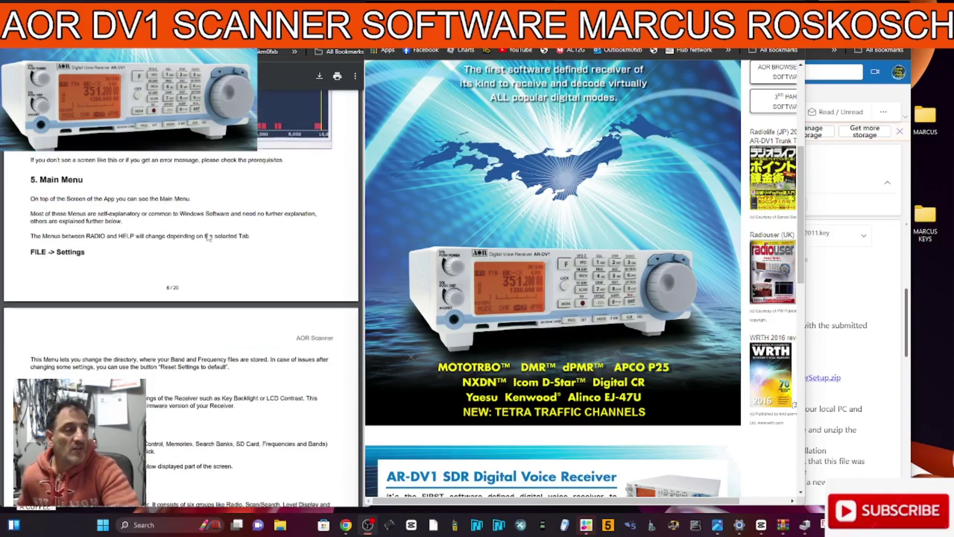
scroll(208, 236, "up", 1)
scroll(207, 236, "up", 2)
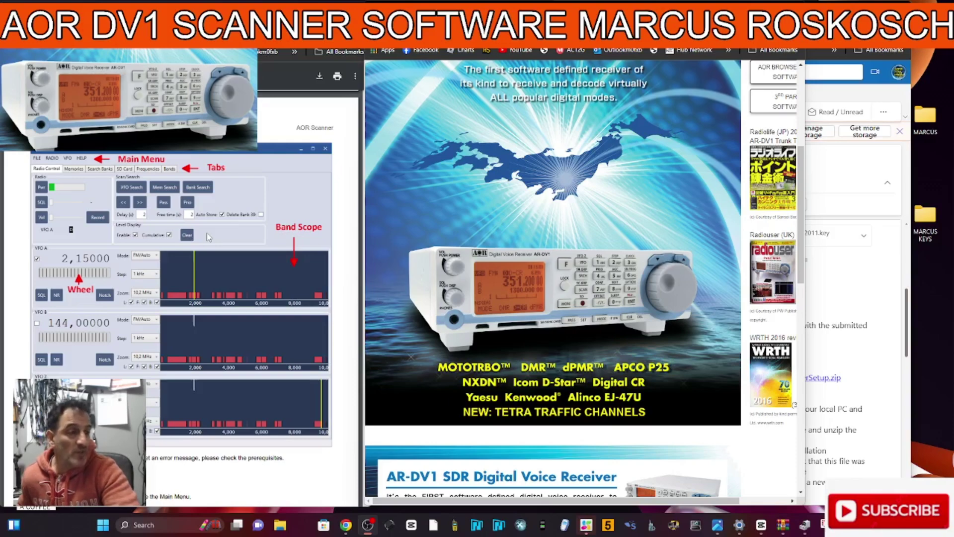
scroll(206, 232, "down", 5)
scroll(207, 232, "up", 5)
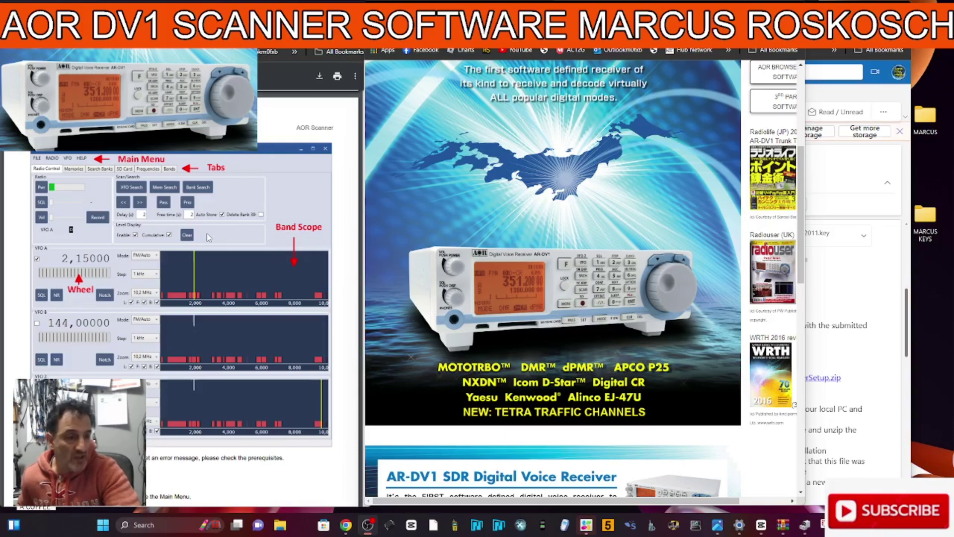
Browse the manual's Radio Control, Band Scope, Memories, Search Banks and SD Card sections
scroll(206, 233, "down", 15)
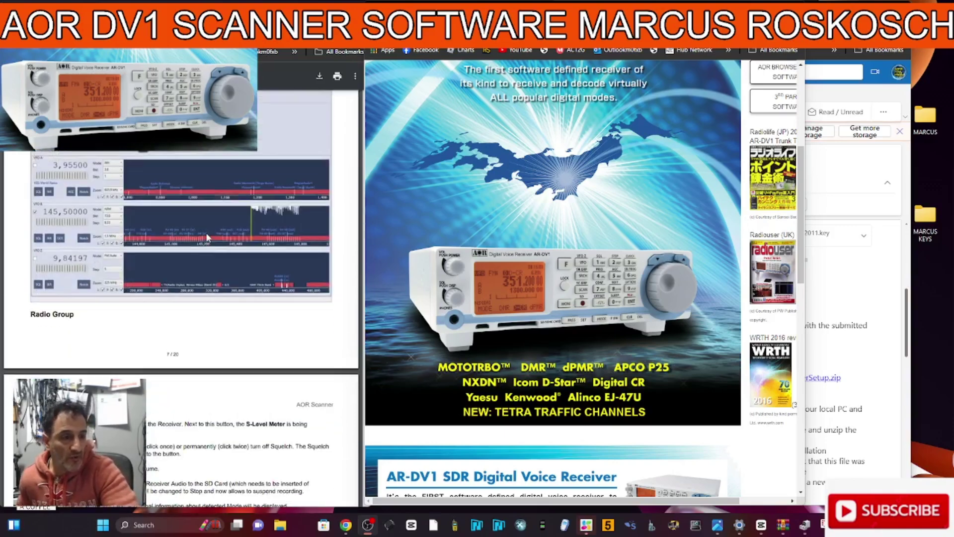
scroll(206, 233, "up", 3)
scroll(207, 237, "down", 20)
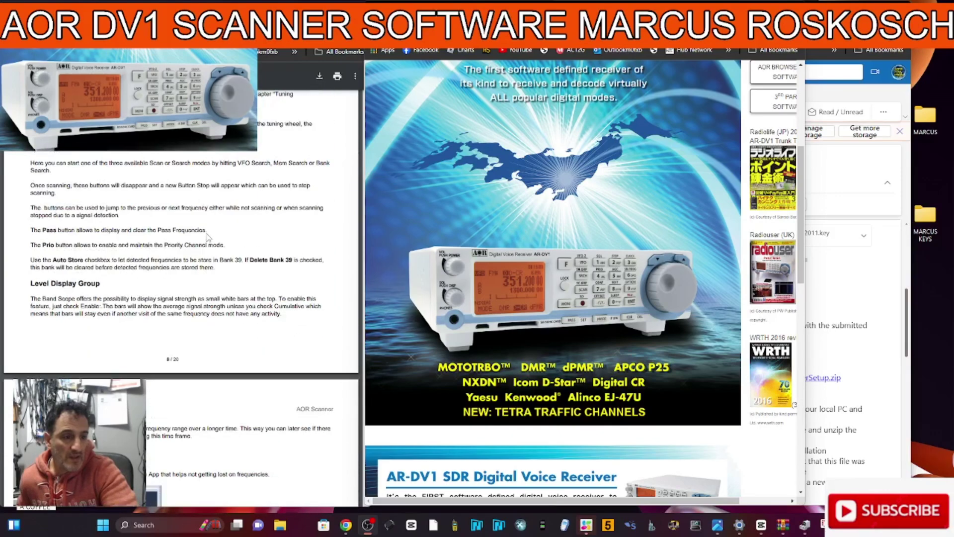
scroll(208, 240, "up", 1)
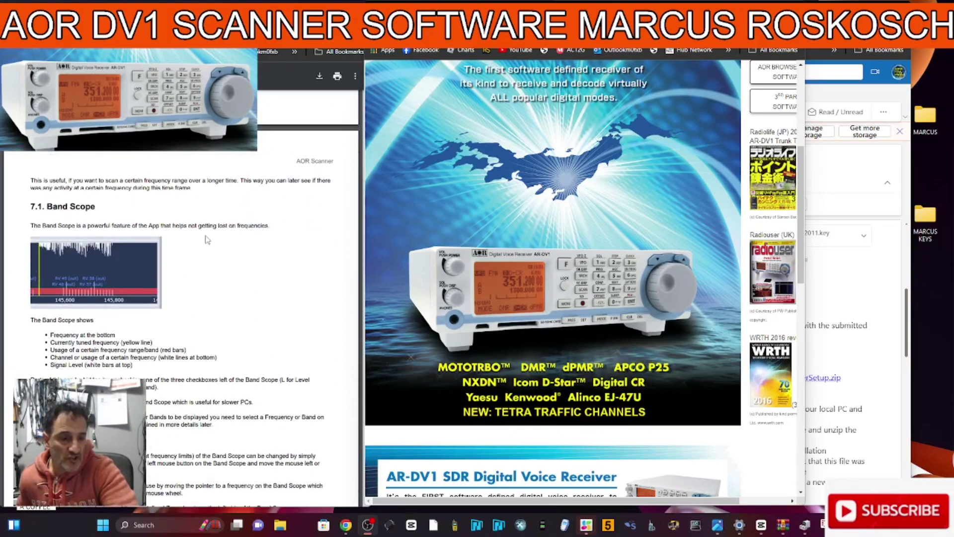
scroll(208, 239, "down", 20)
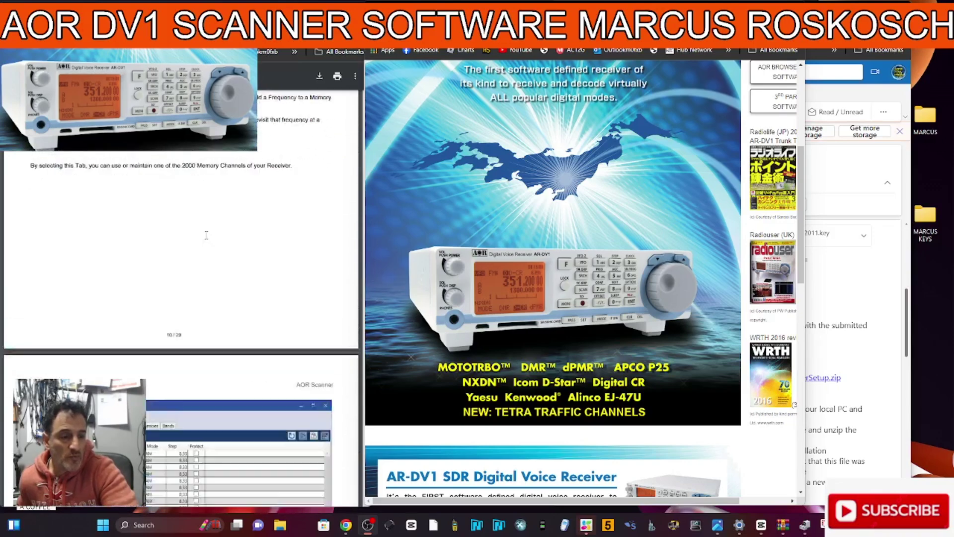
scroll(207, 235, "down", 20)
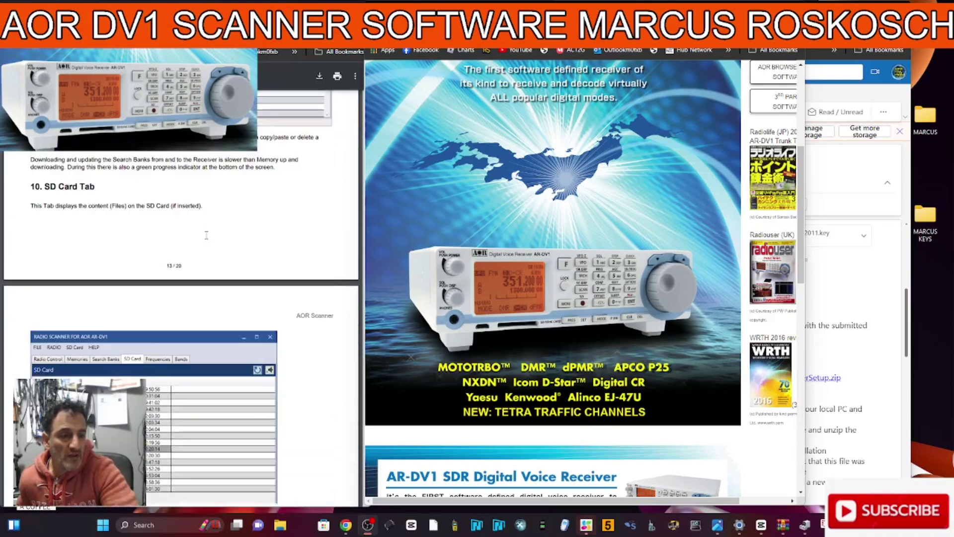
scroll(207, 235, "up", 10)
scroll(340, 188, "down", 8)
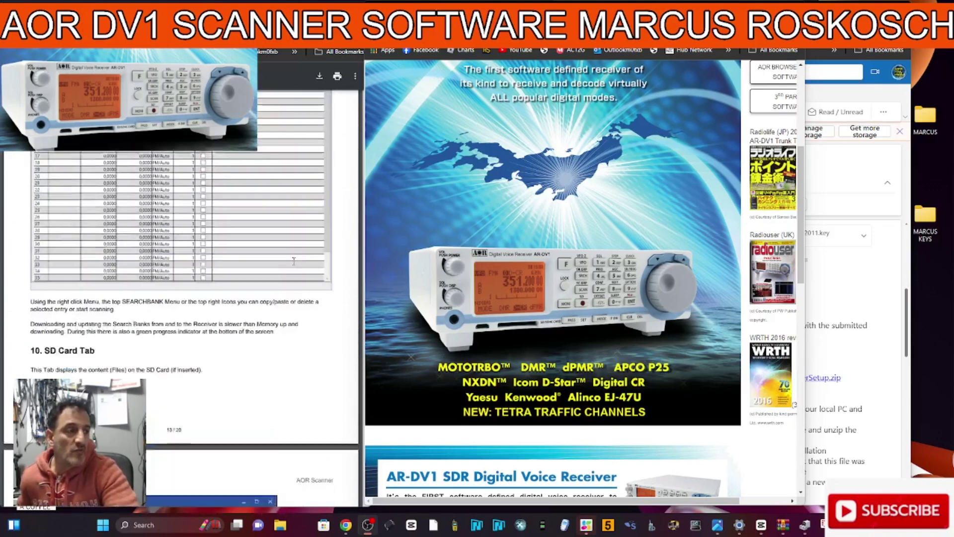
scroll(293, 261, "down", 20)
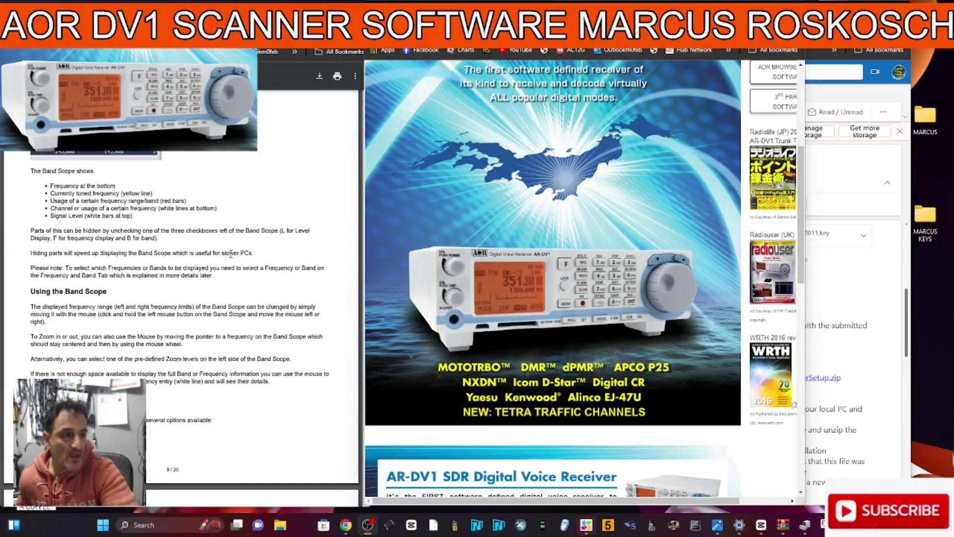
Go back to the manual's early pages and review the labelled main screen and the app overview on page 4
scroll(231, 254, "up", 20)
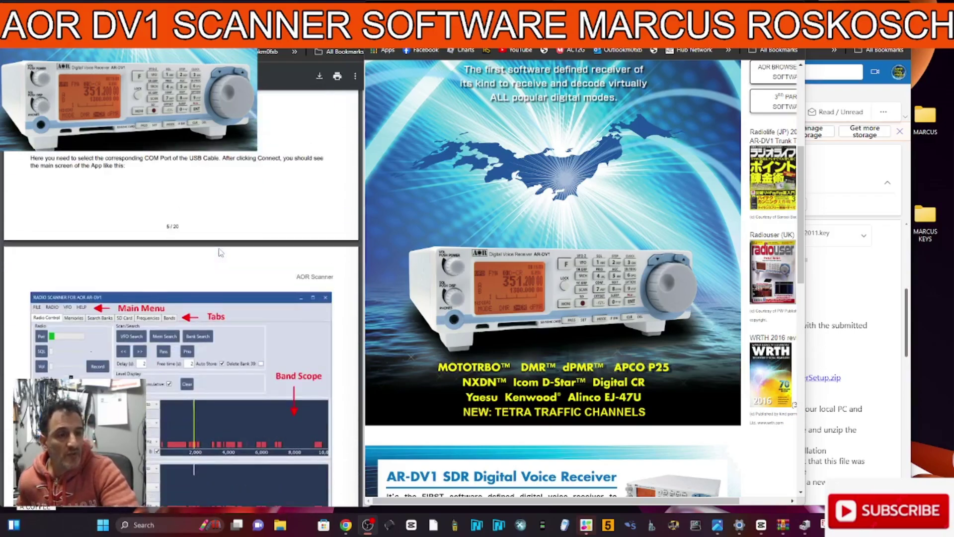
scroll(219, 252, "up", 5)
scroll(220, 252, "down", 10)
scroll(219, 253, "up", 8)
scroll(219, 252, "down", 6)
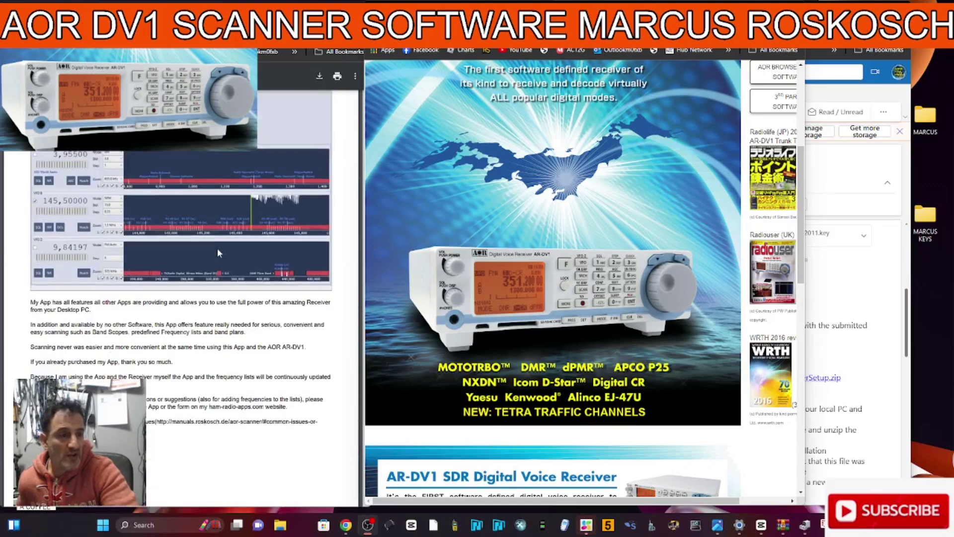
scroll(217, 253, "up", 2)
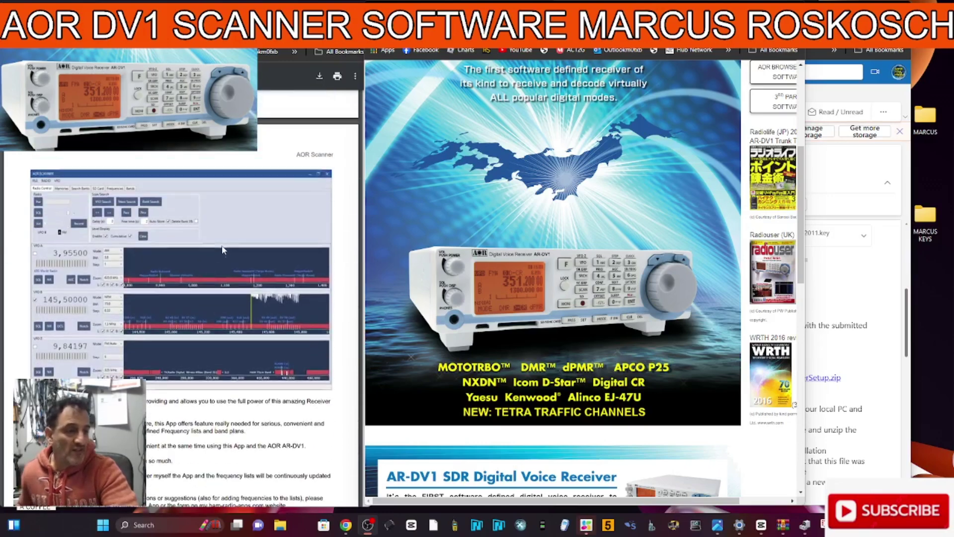
scroll(221, 245, "down", 1)
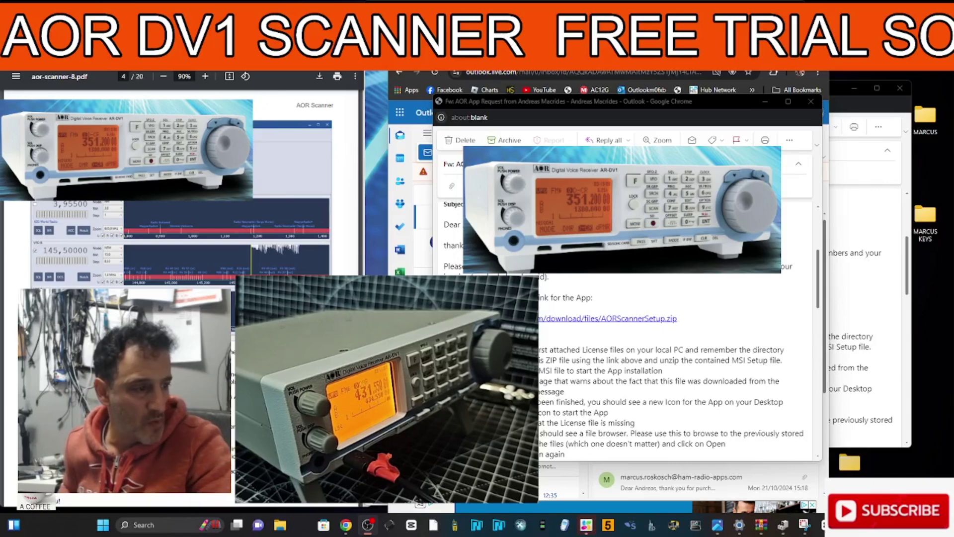
Open Windows Device Manager and expand Ports (COM & LPT) to check the COM port of the Silicon Labs CP210x USB bridge
right_click(103, 527)
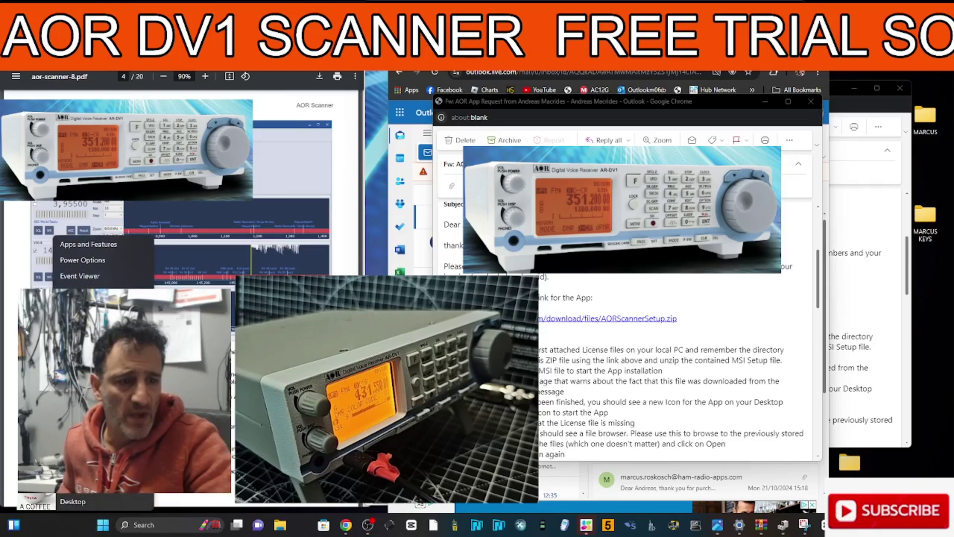
left_click(82, 307)
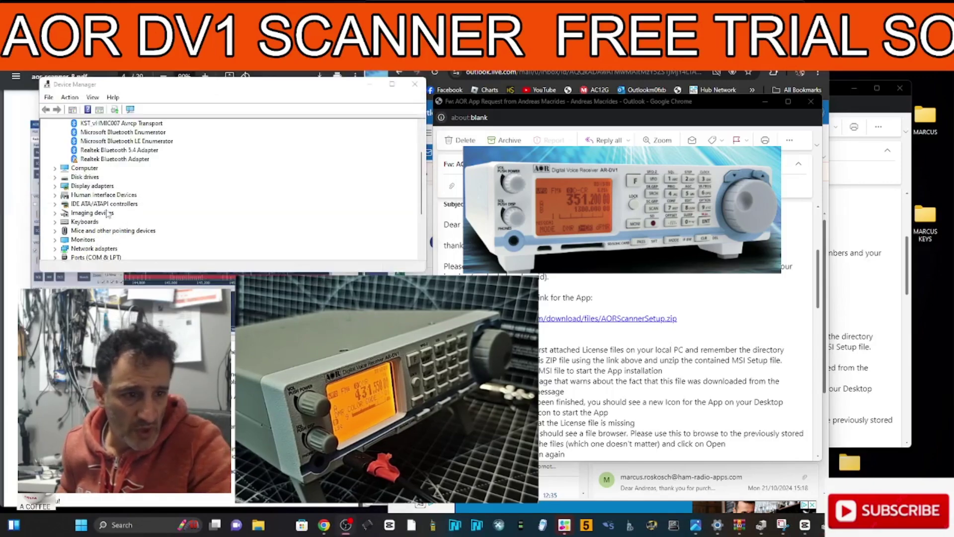
scroll(120, 218, "down", 1)
double_click(111, 231)
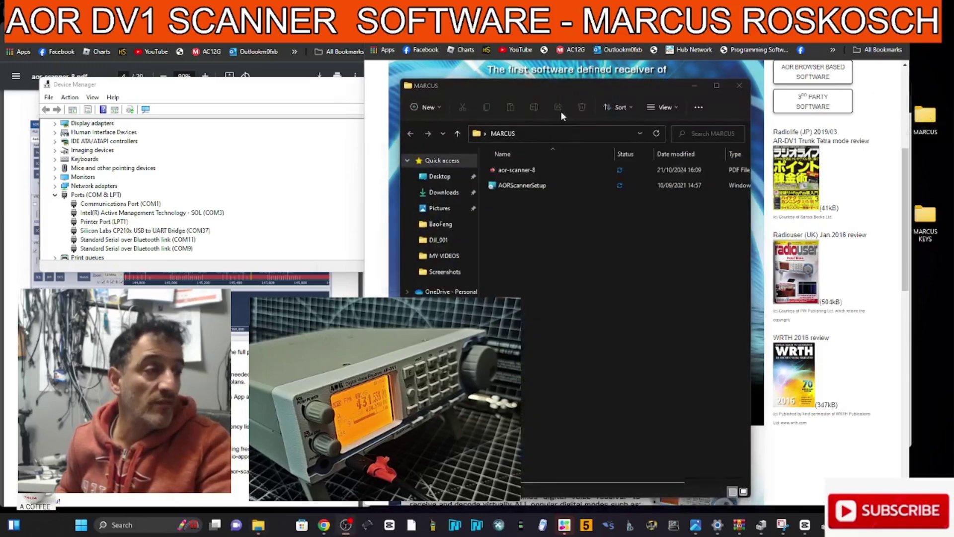
Move the MARCUS folder window clear of the manual and read page 5 on COM port settings and connecting to the AR-DV1
left_click_drag(552, 87, 703, 88)
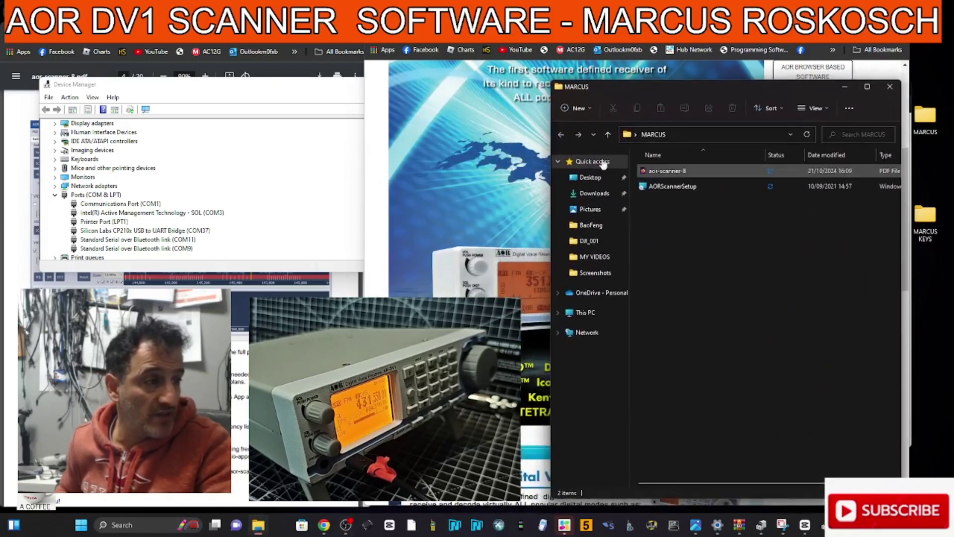
left_click(287, 105)
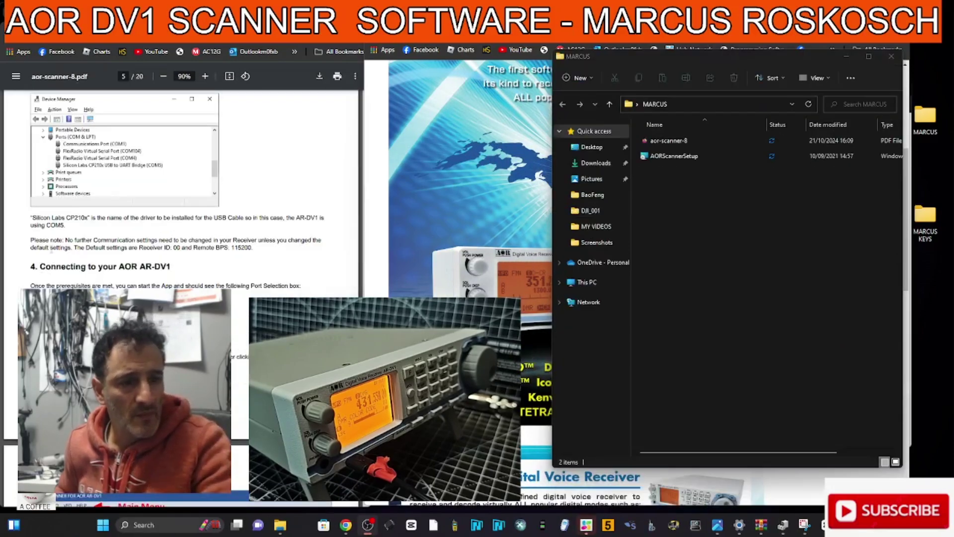
scroll(181, 199, "down", 3)
scroll(181, 198, "up", 3)
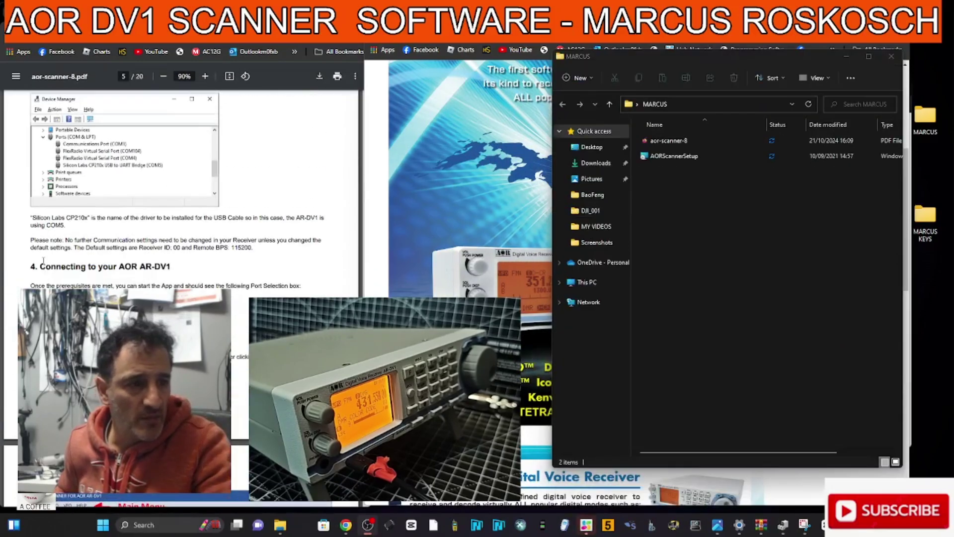
scroll(181, 198, "down", 2)
Run AORScannerSetup past the SmartScreen block and install AORScanner for everyone in the default Program Files (x86) folder
double_click(680, 157)
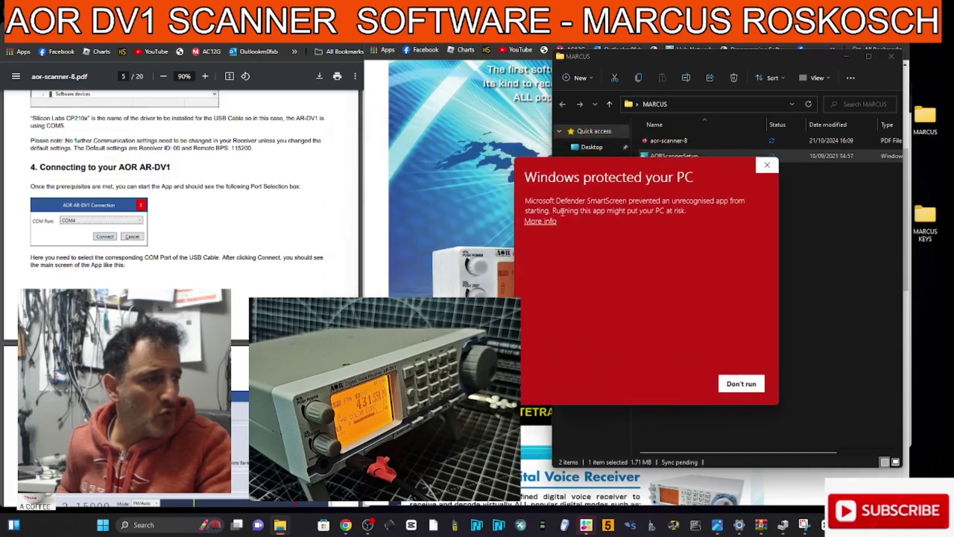
left_click(541, 221)
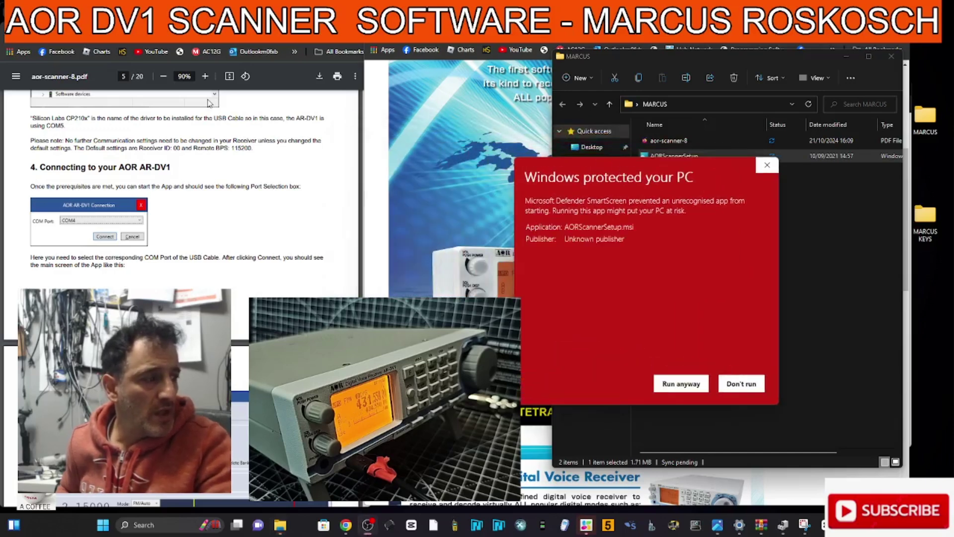
left_click(679, 383)
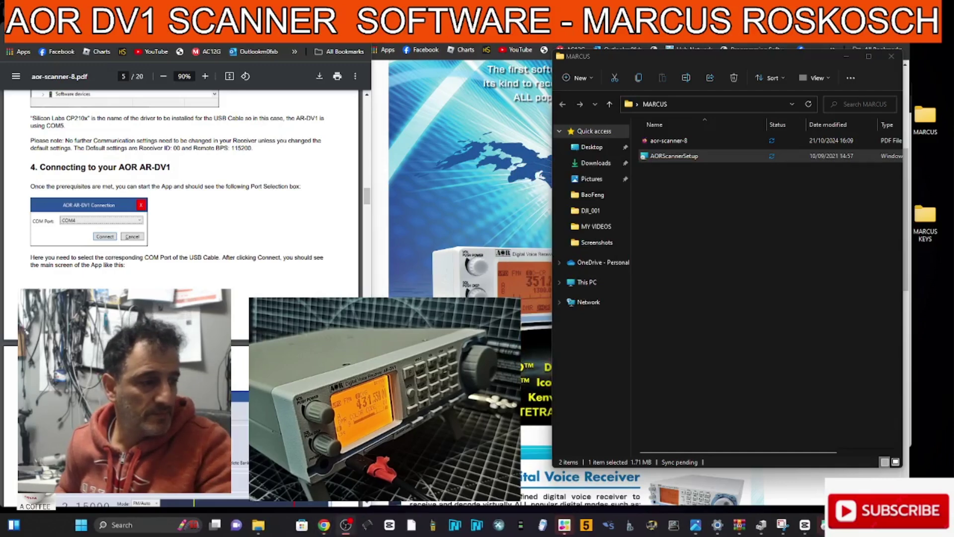
left_click(757, 346)
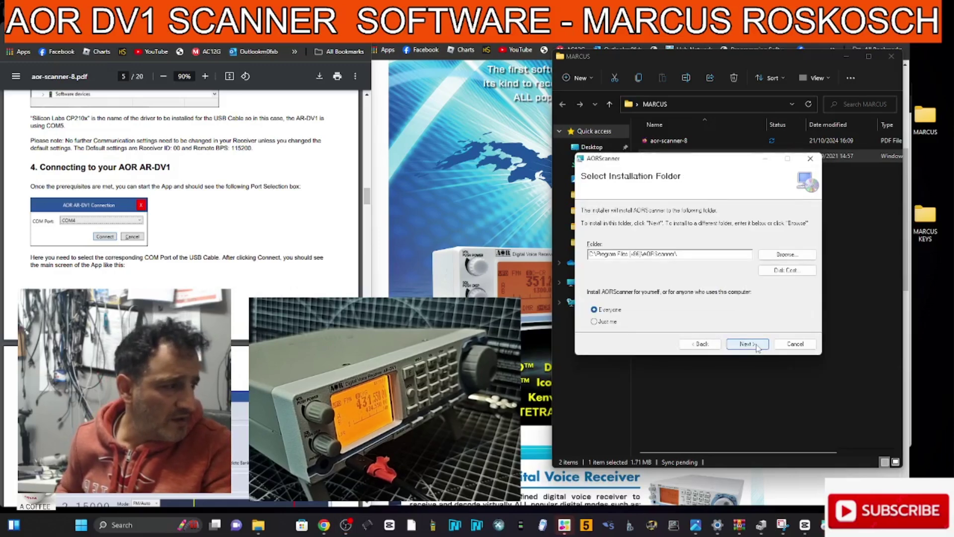
left_click(757, 346)
left_click(747, 344)
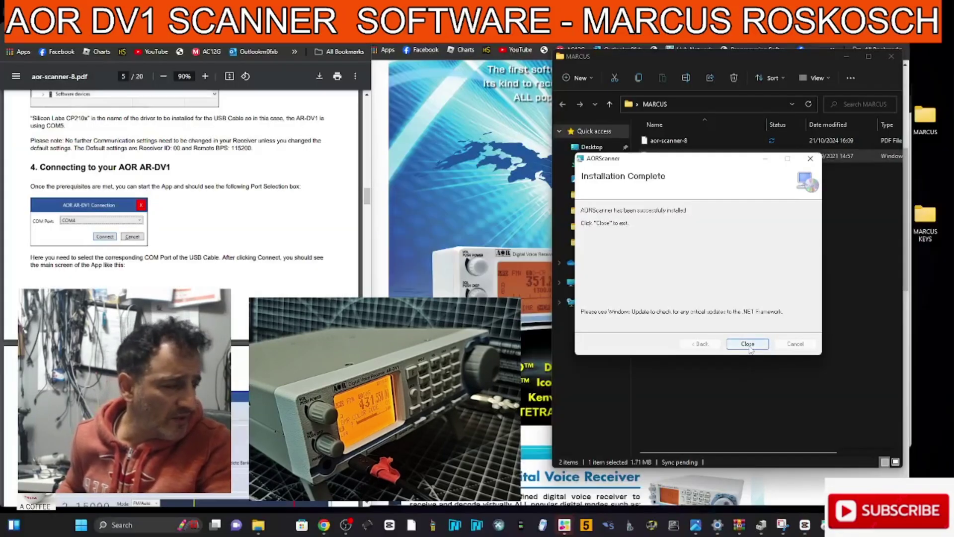
left_click(748, 346)
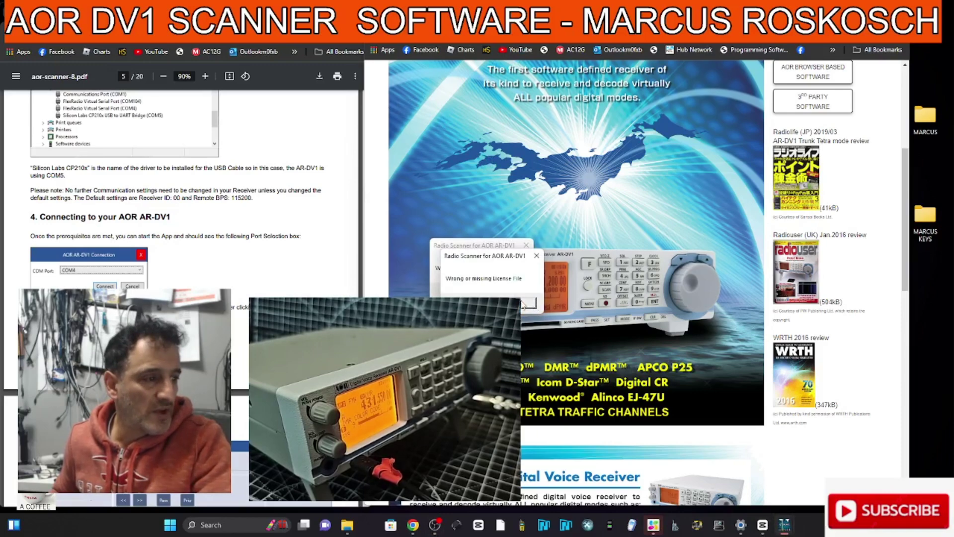
Load the second license key file from the Desktop's MARCUS KEYS folder and dismiss the license message
left_click(525, 303)
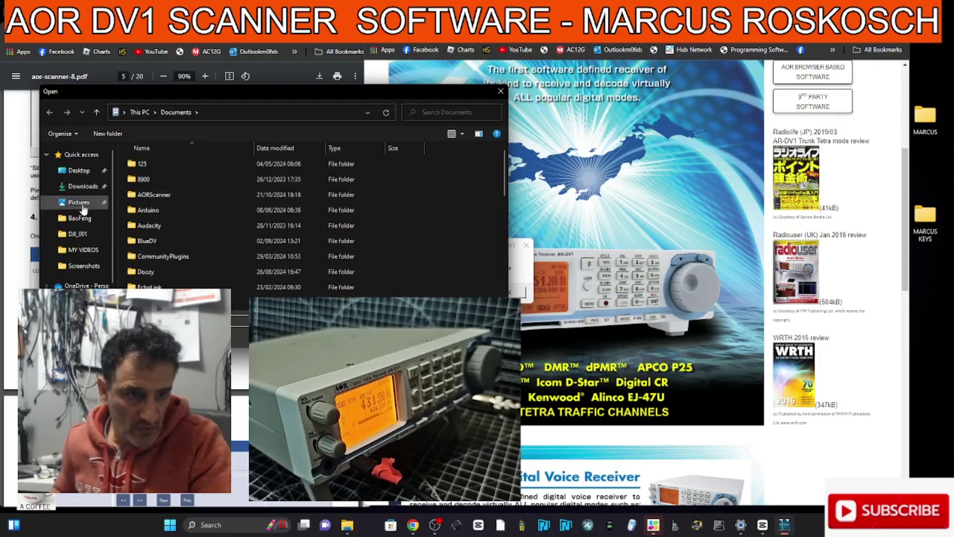
left_click(80, 170)
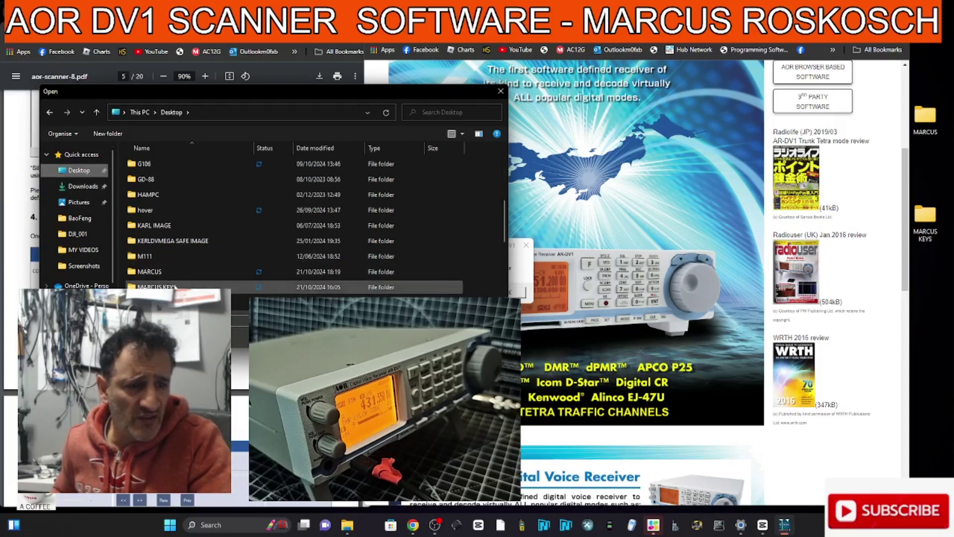
double_click(156, 286)
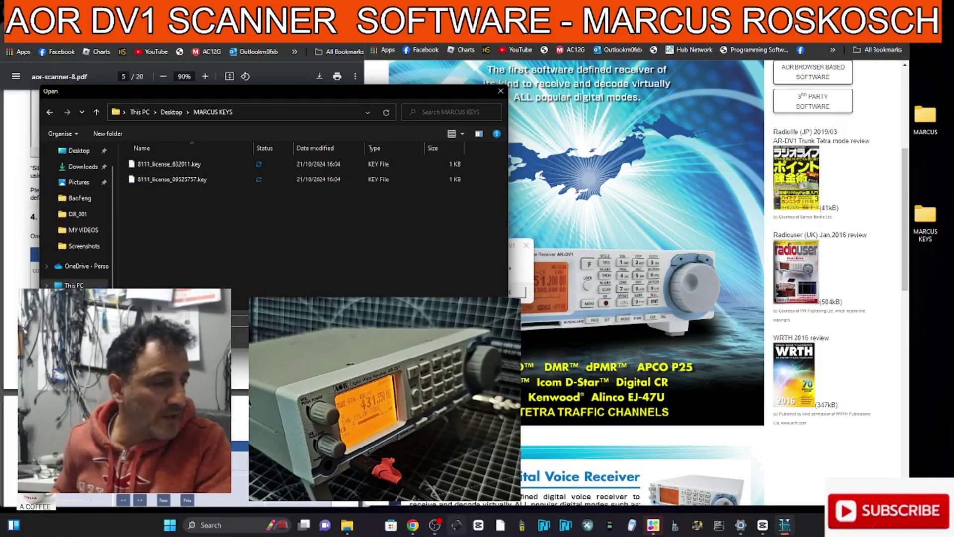
left_click(435, 525)
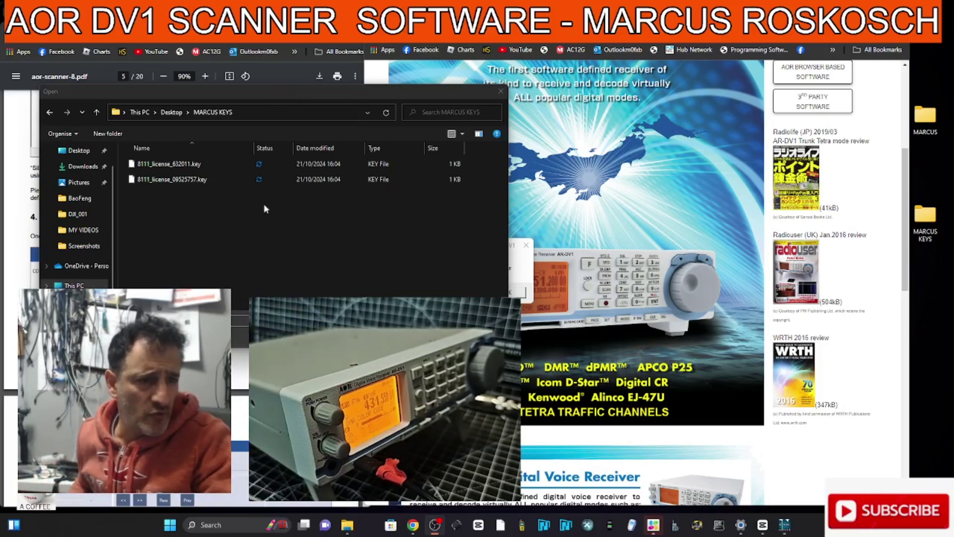
double_click(186, 180)
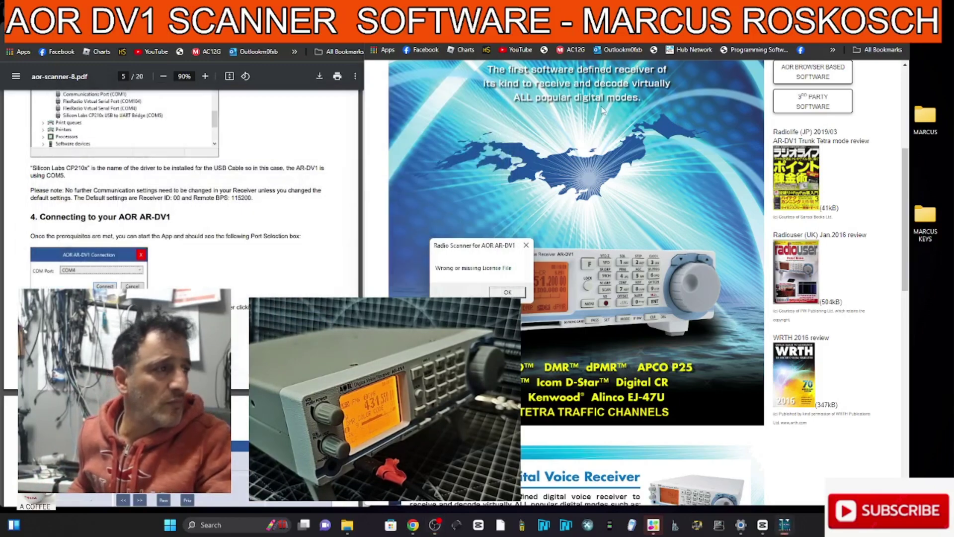
left_click(527, 245)
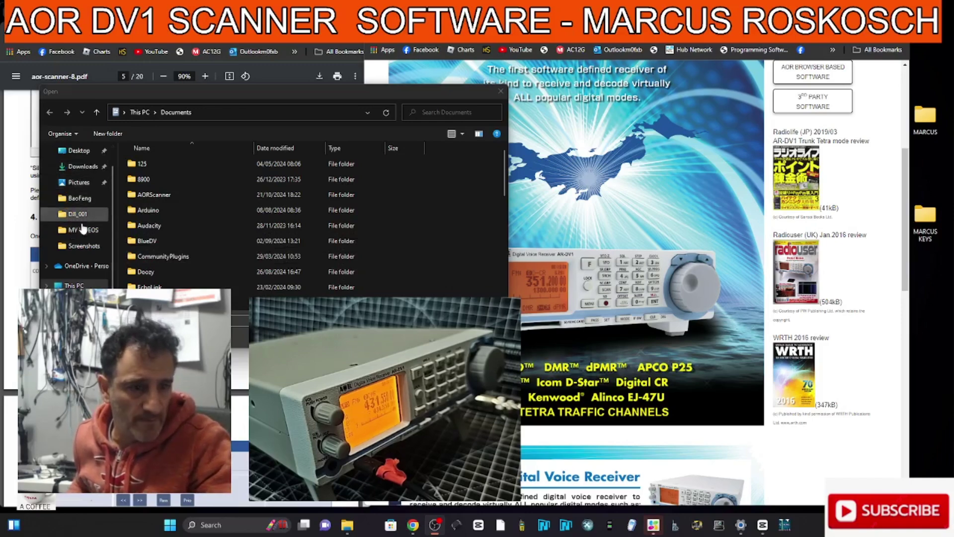
Return to the MARCUS KEYS folder on the Desktop and open the second license file again to start Radio Scanner
left_click(78, 152)
scroll(174, 226, "down", 6)
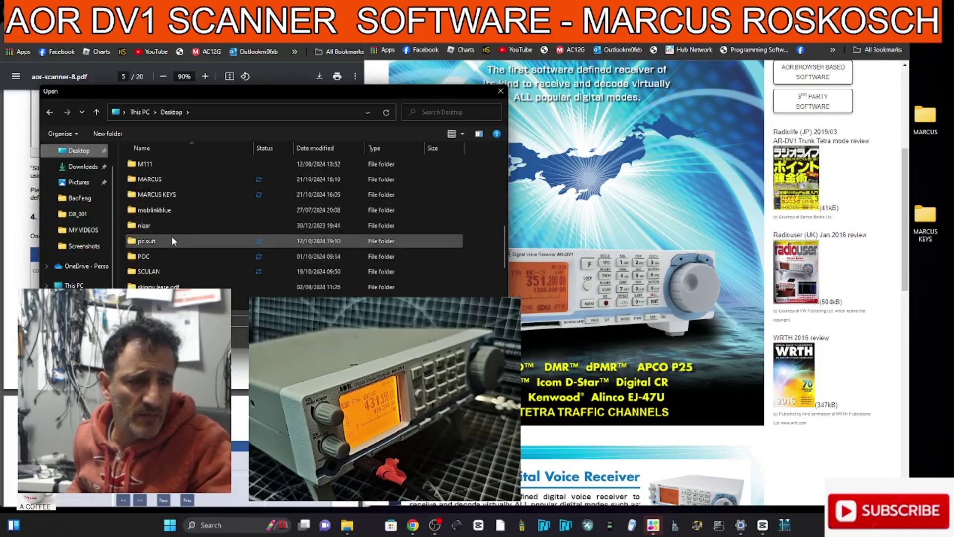
double_click(159, 195)
double_click(171, 180)
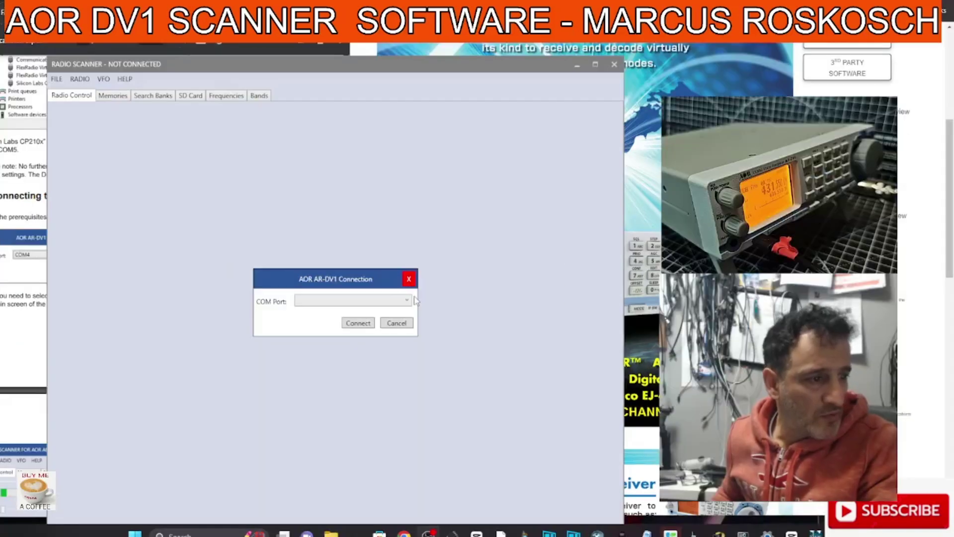
Select COM37 as the COM port and connect Radio Scanner to the AR-DV1
left_click(407, 301)
left_click(406, 301)
left_click(406, 302)
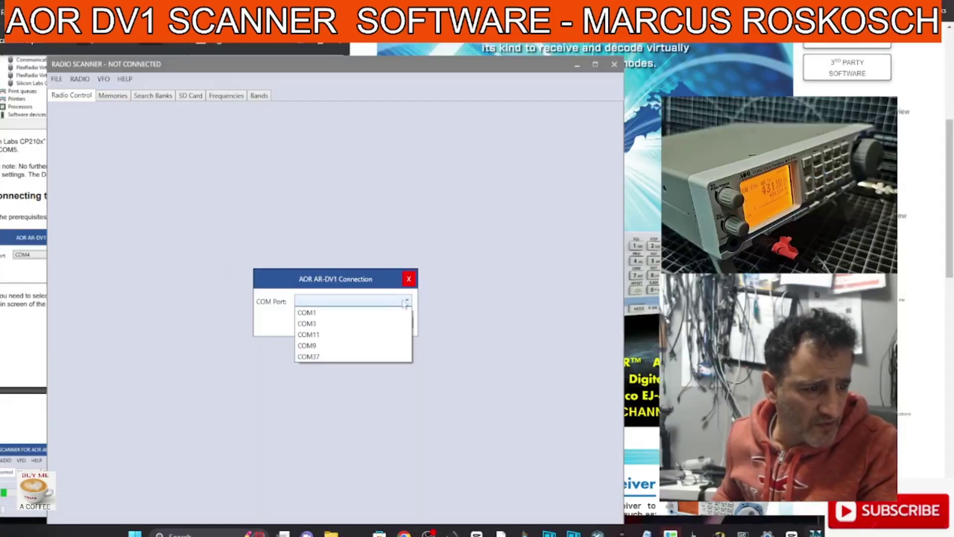
left_click(333, 357)
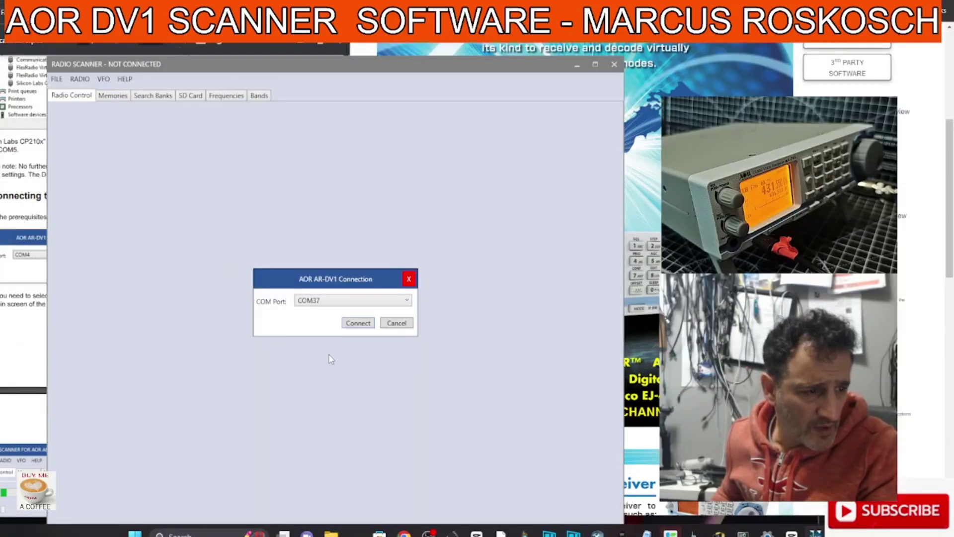
left_click(357, 323)
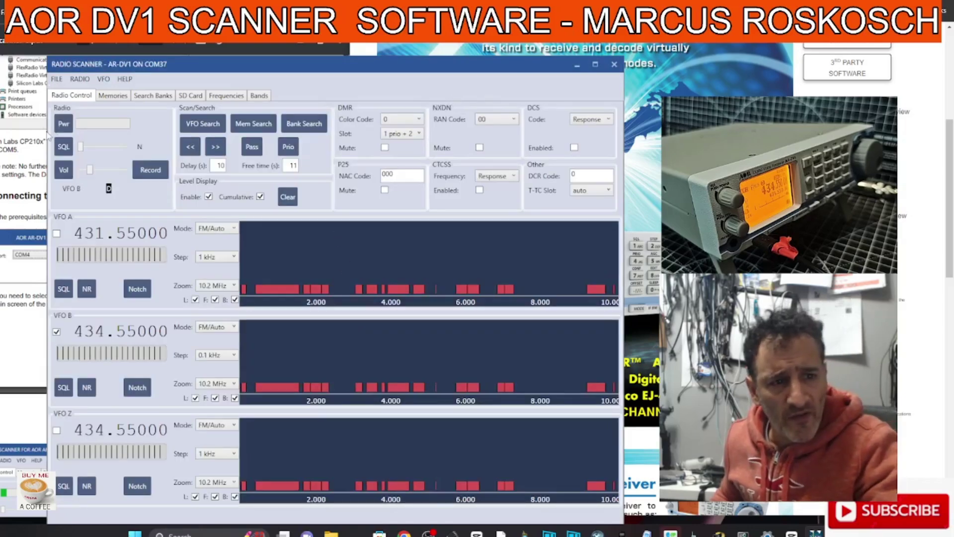
Raise the receiver's squelch and volume levels while VFO A is active
left_click_drag(50, 132, 0, 131)
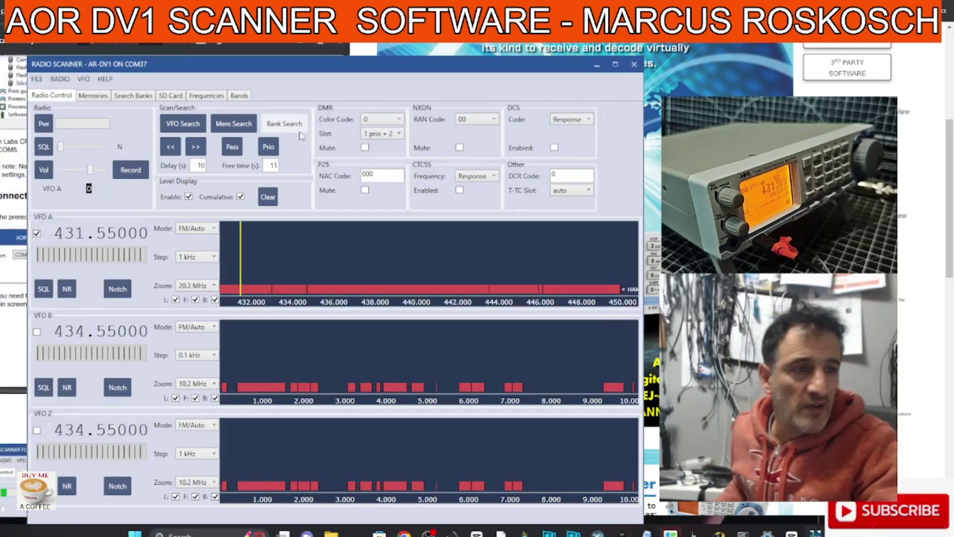
left_click_drag(60, 147, 74, 160)
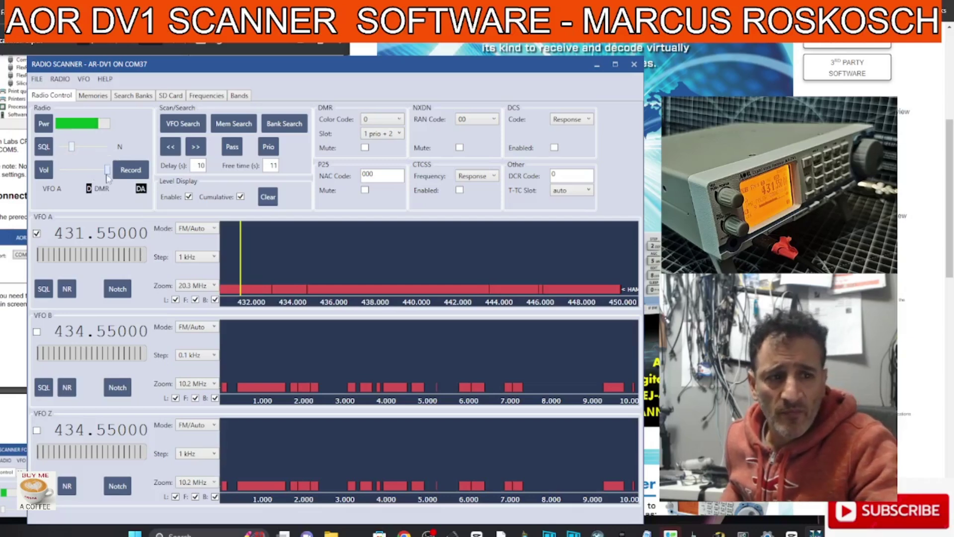
left_click_drag(90, 171, 102, 173)
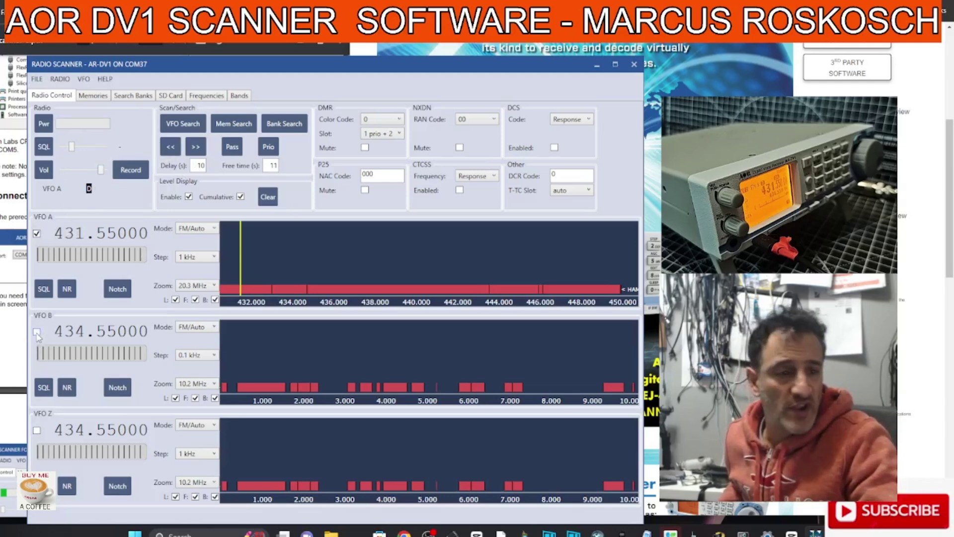
Make VFO B the active VFO and check the mode options offered for VFO A
left_click(34, 335)
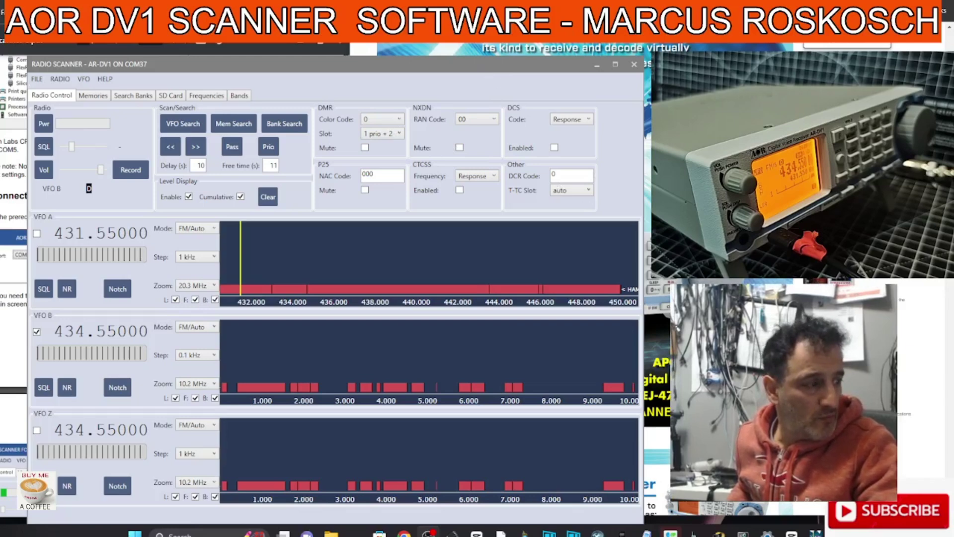
left_click(215, 229)
left_click(215, 229)
left_click(215, 229)
left_click(215, 229)
left_click(215, 229)
left_click(215, 229)
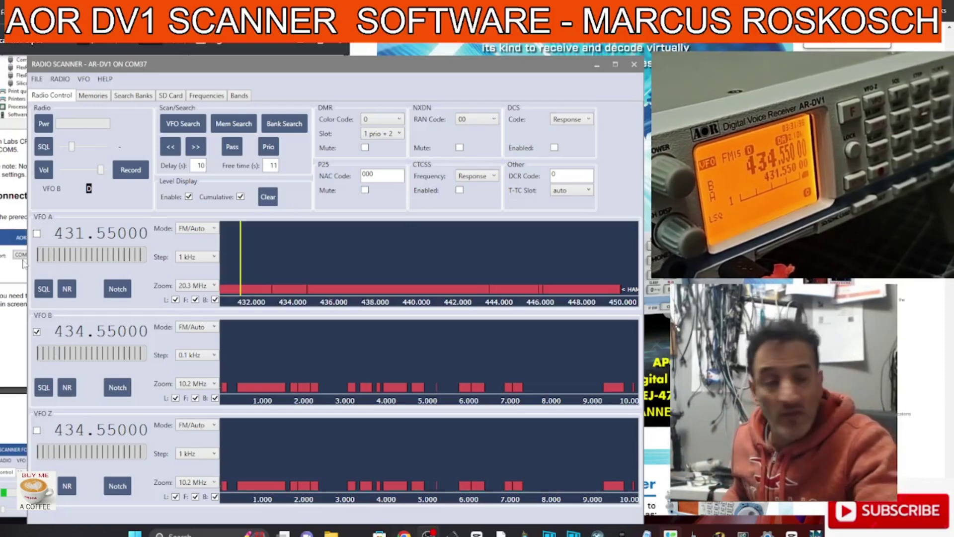
Make VFO A the active VFO again and lower the receiver's volume
left_click(36, 234)
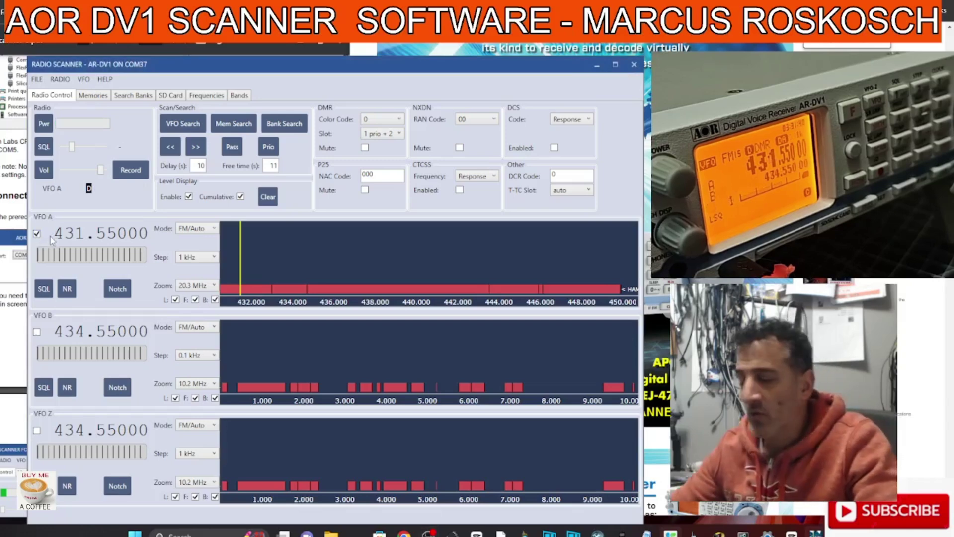
left_click_drag(100, 170, 86, 170)
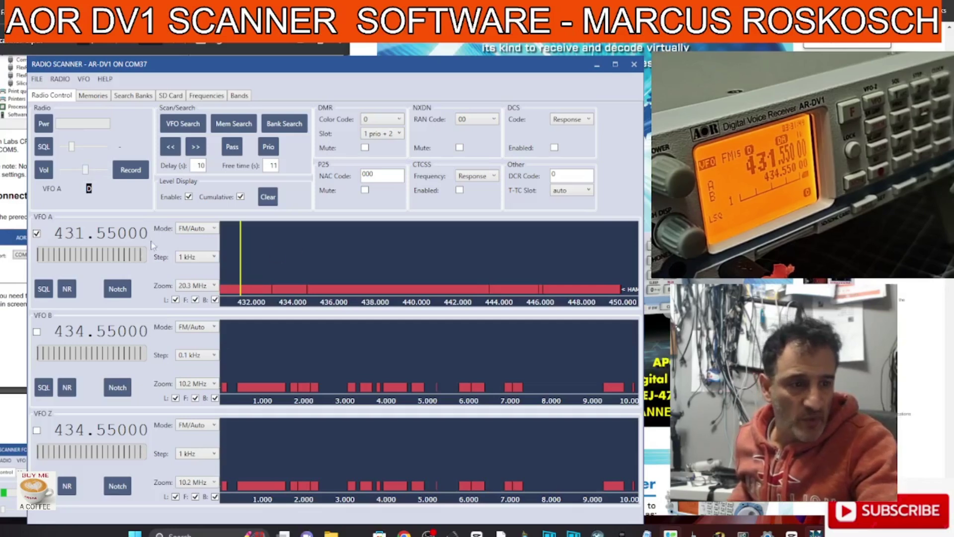
Set the VFO A frequency to 133.850 MHz
double_click(93, 237)
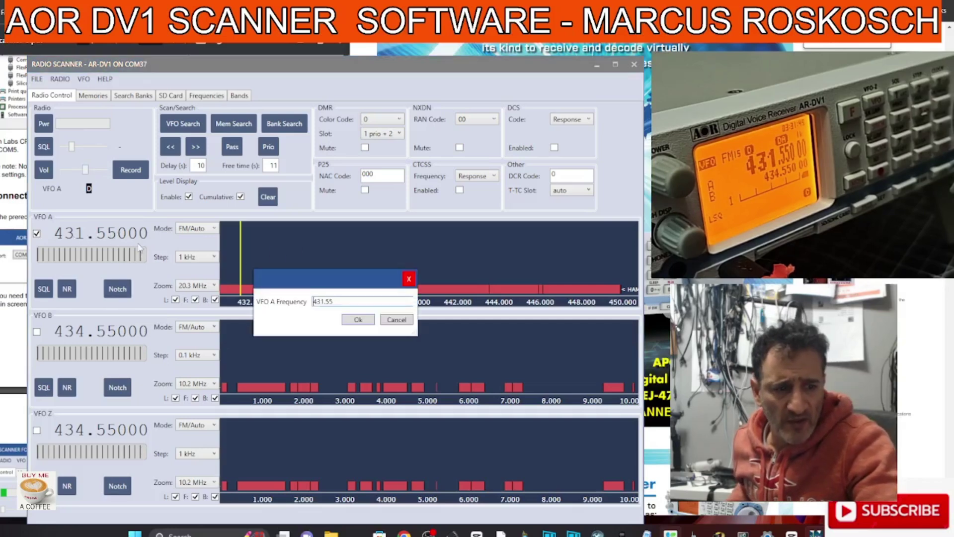
left_click_drag(319, 276, 211, 270)
double_click(230, 296)
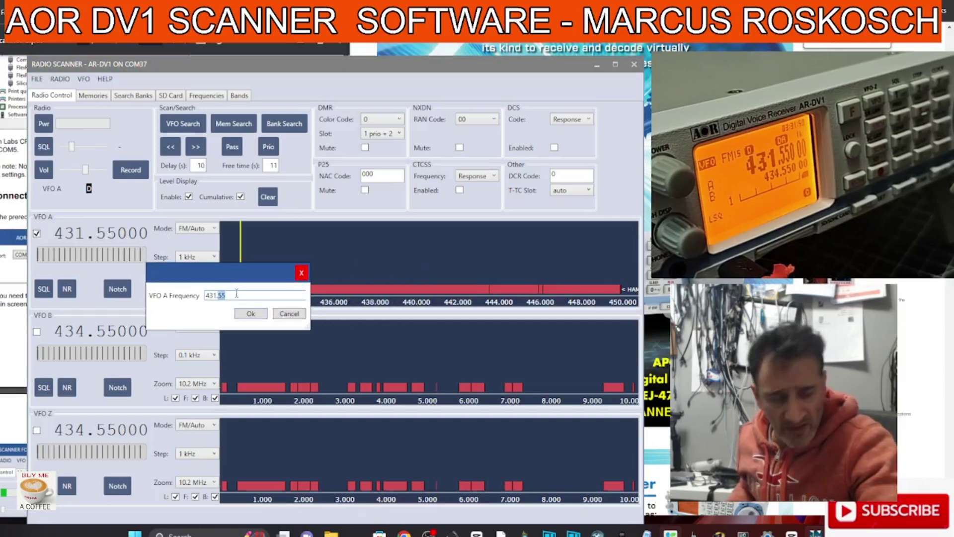
key("BackSpace")
key("BackSpace")
key("BackSpace")
key("BackSpace")
key("BackSpace")
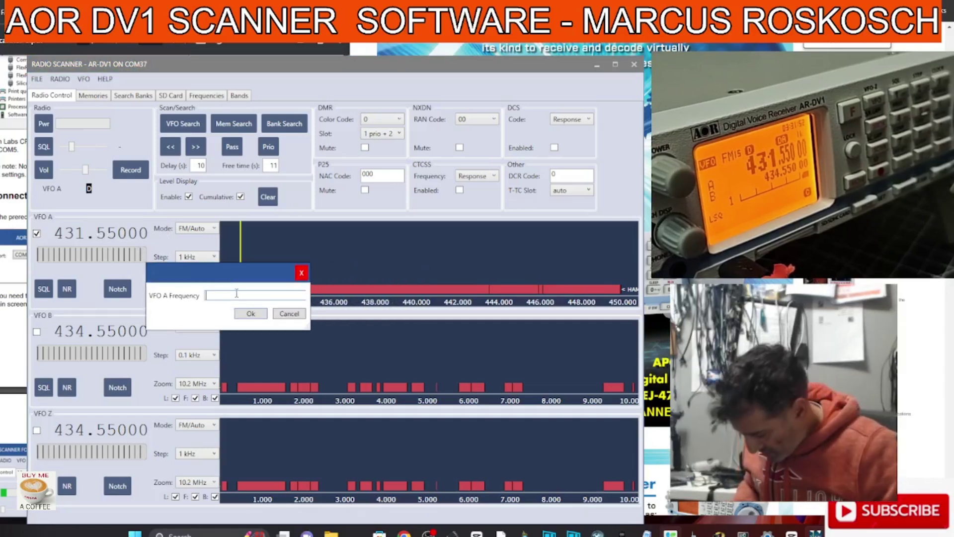
type("133.")
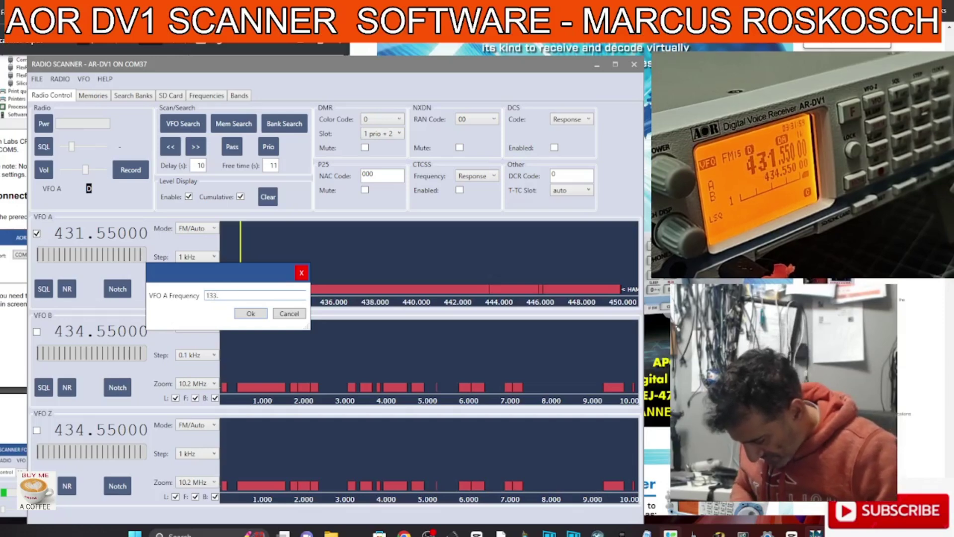
type("850")
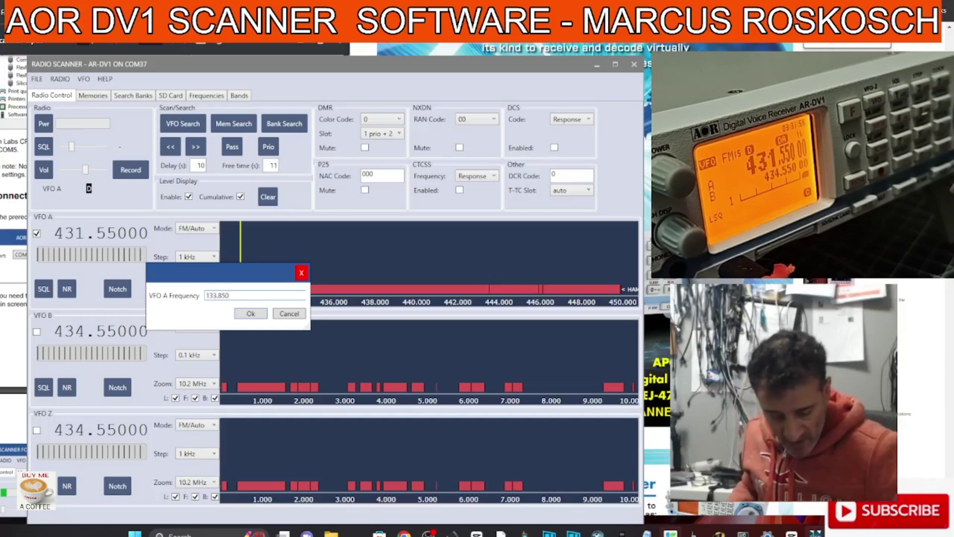
left_click(251, 313)
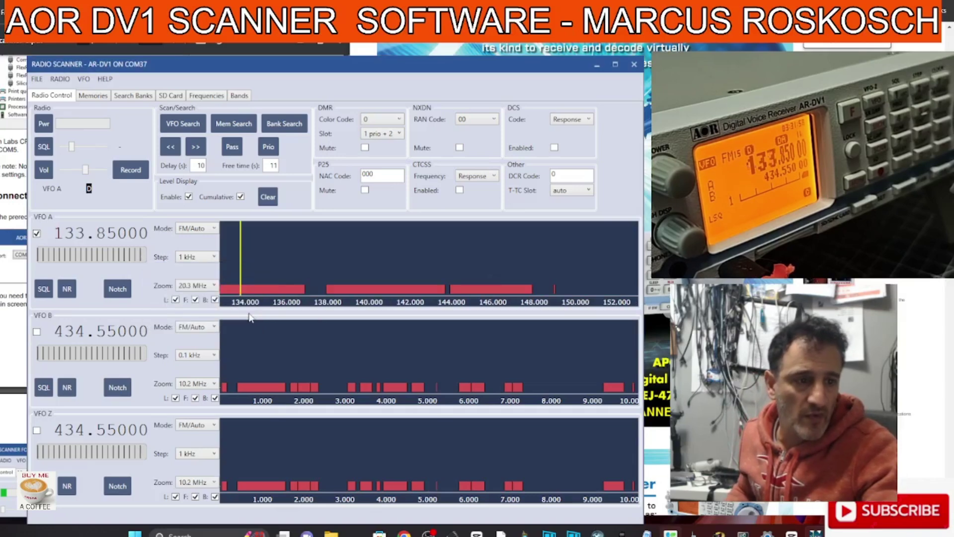
Check the mode options for VFO A, keeping FM/Auto, and raise the receiver's volume to near maximum
left_click(214, 229)
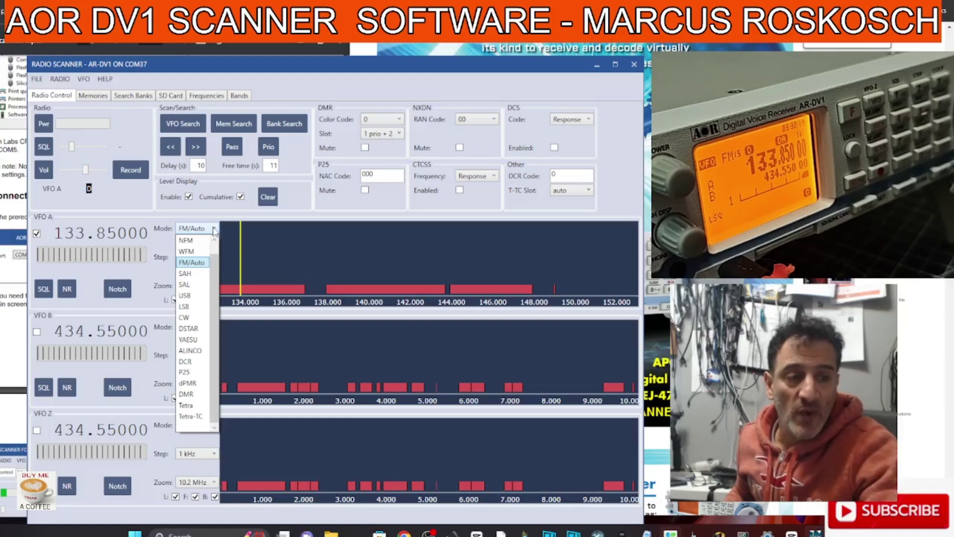
left_click(207, 229)
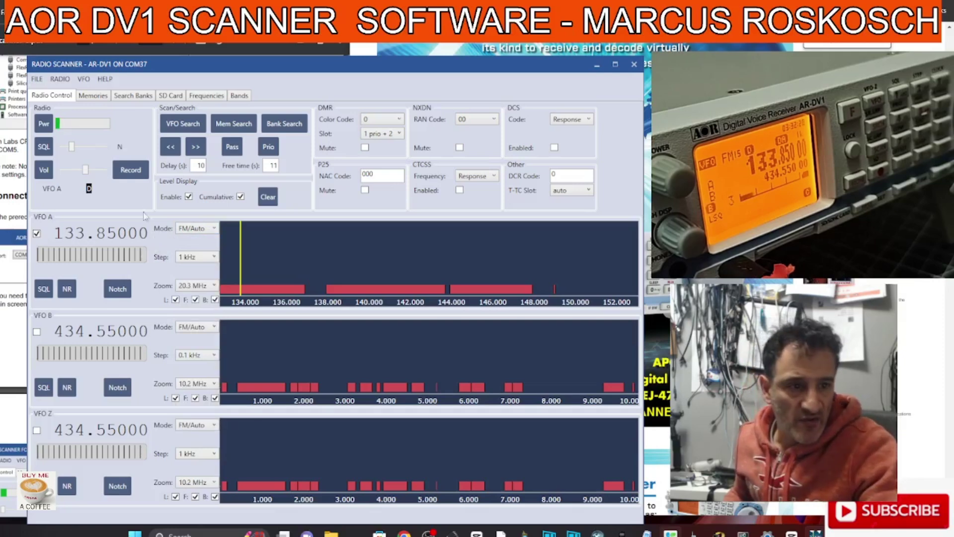
left_click_drag(88, 173, 109, 181)
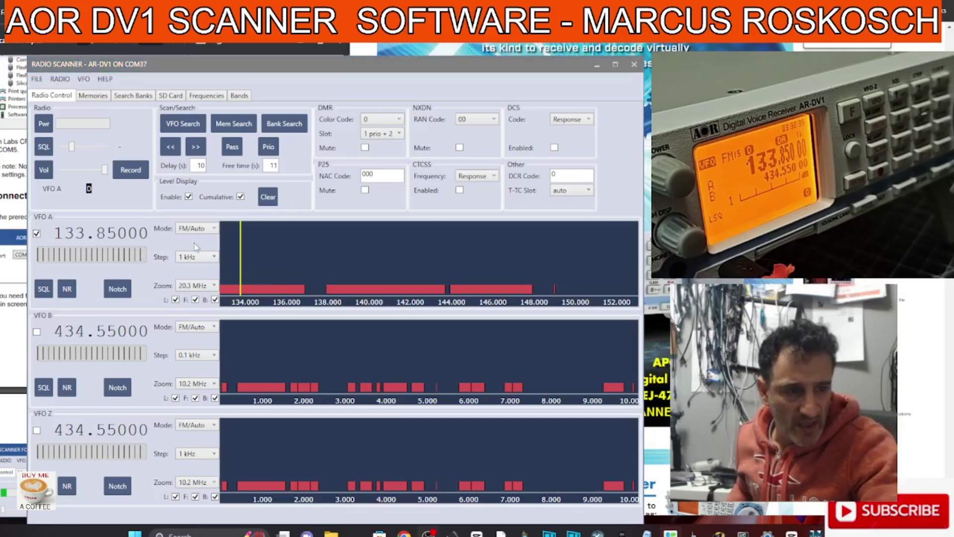
Set the VFO A frequency to 7.150 MHz
double_click(75, 233)
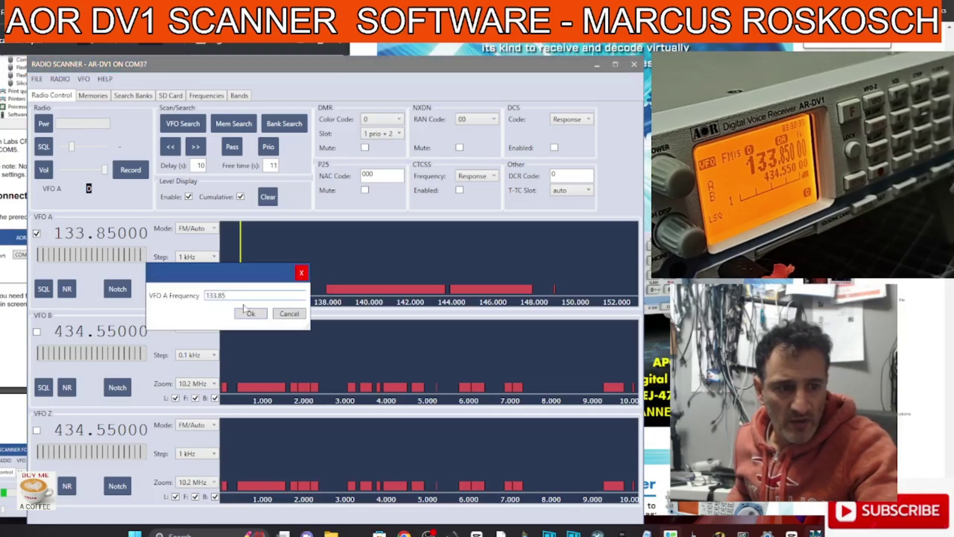
key("BackSpace")
key("BackSpace")
key("BackSpace")
key("BackSpace")
key("BackSpace")
key("BackSpace")
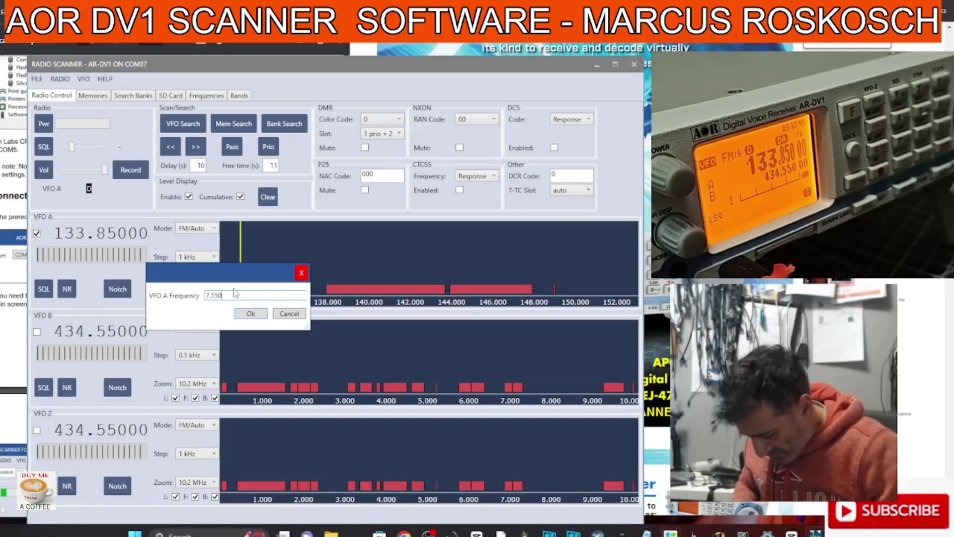
key("Return")
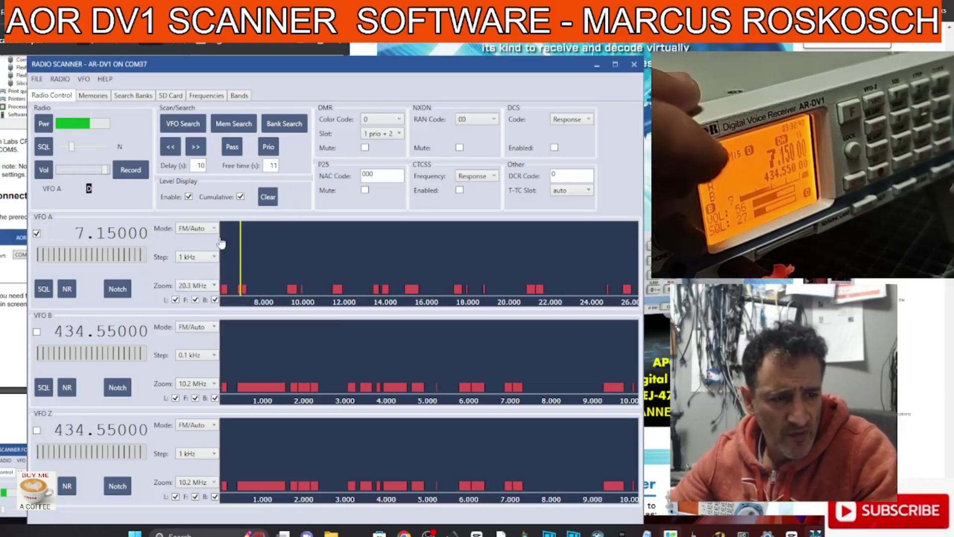
Try CW as the VFO A mode and settle on LSB
left_click(197, 228)
left_click(198, 315)
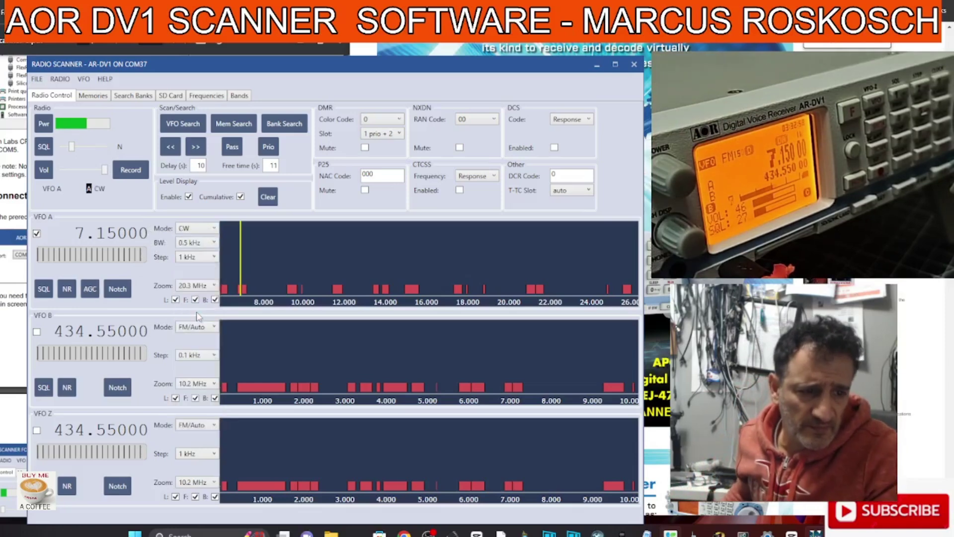
left_click(196, 228)
left_click(194, 311)
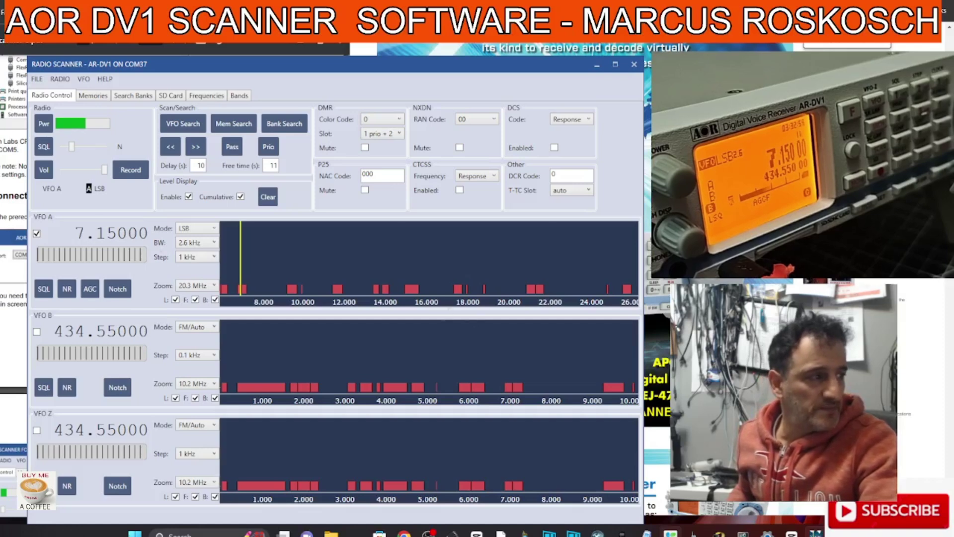
Tune VFO A around the 7 MHz range by moving the frequency marker and the spectrum display
left_click(115, 241)
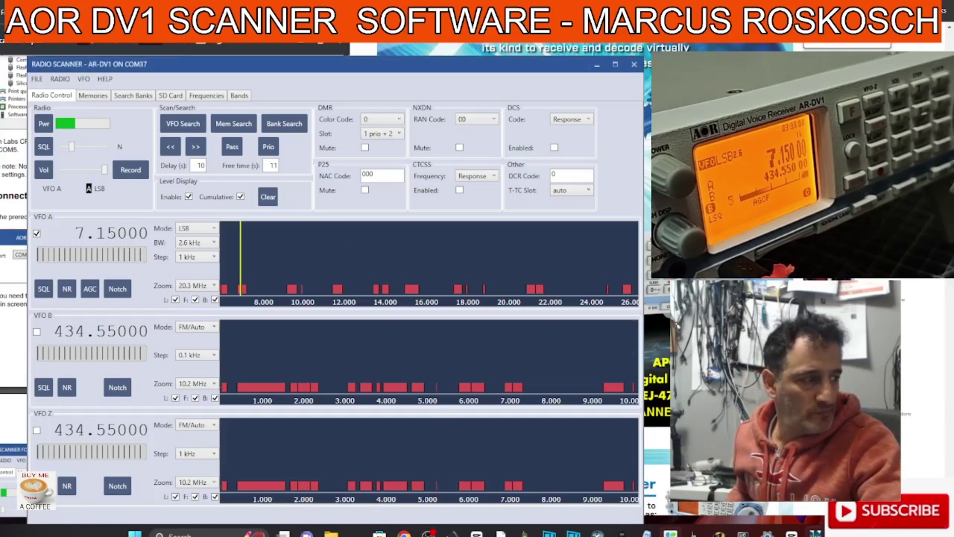
left_click(582, 235)
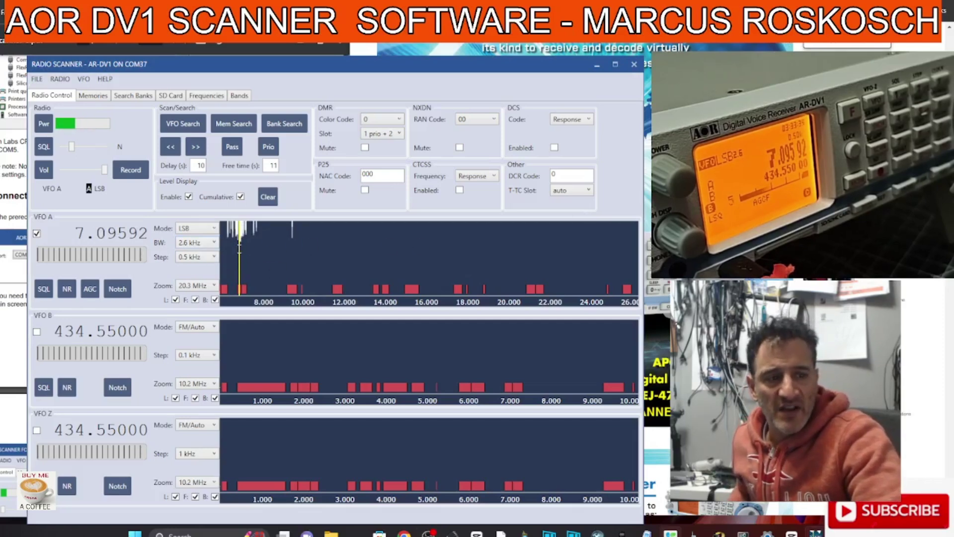
left_click_drag(237, 256, 250, 258)
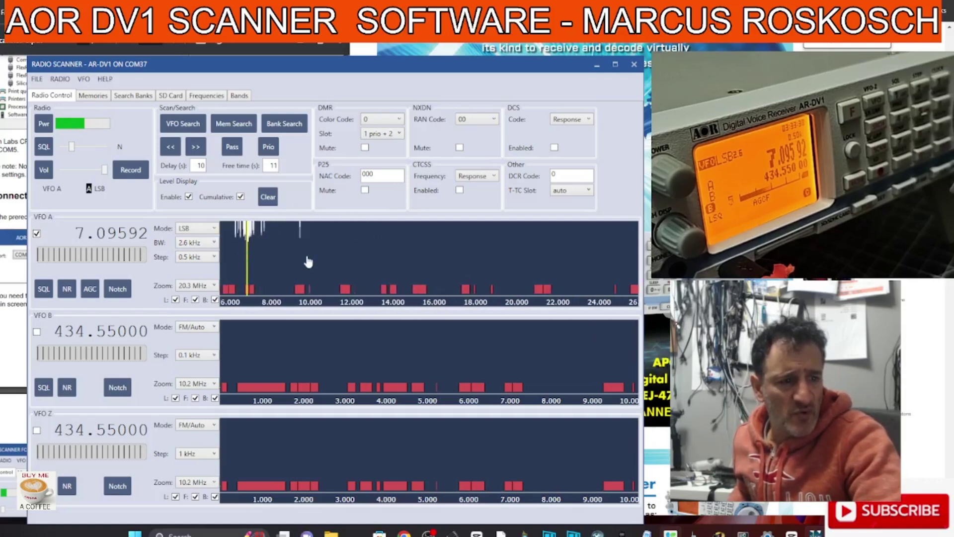
left_click_drag(308, 260, 328, 266)
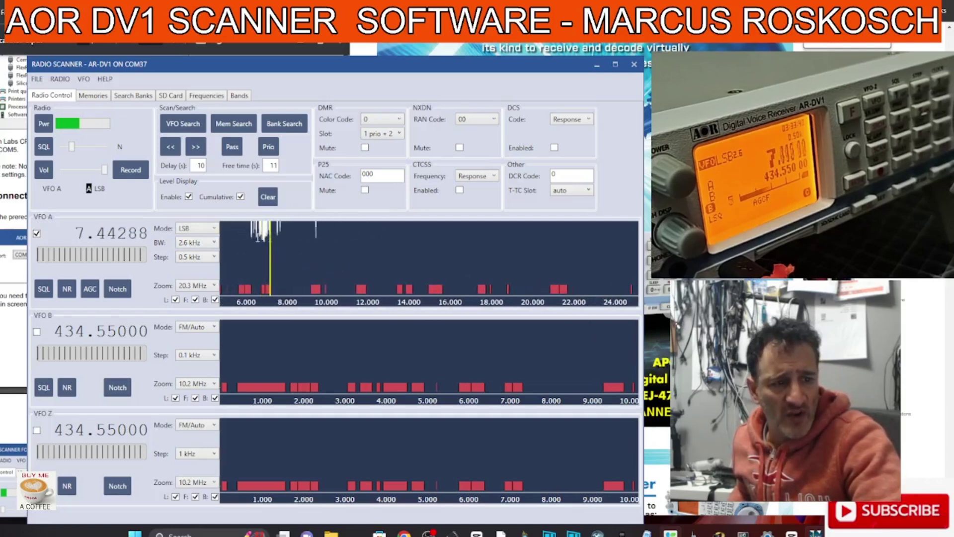
left_click_drag(249, 238, 262, 241)
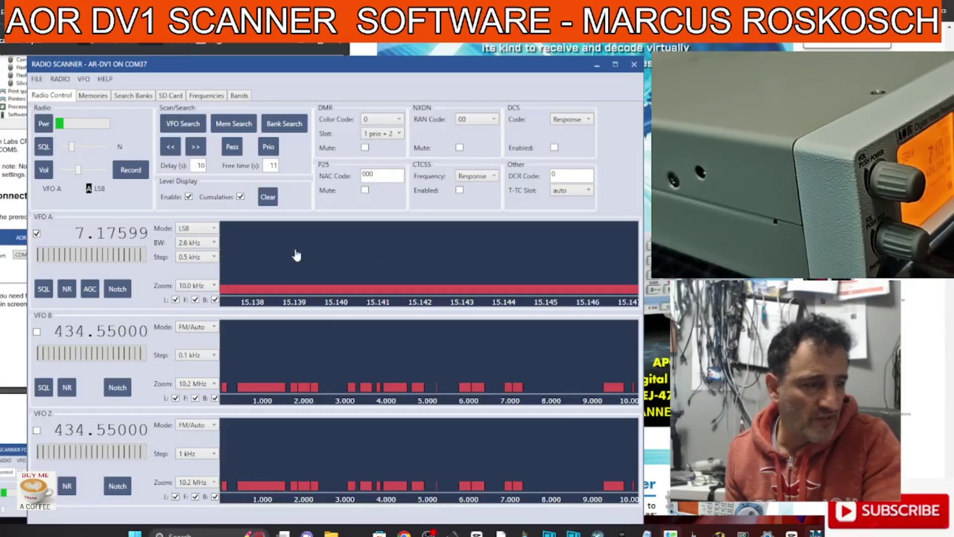
Try a 100 kHz zoom for the VFO A spectrum, set it to 100 MHz, and move the marker to about 6.542 MHz
left_click(215, 286)
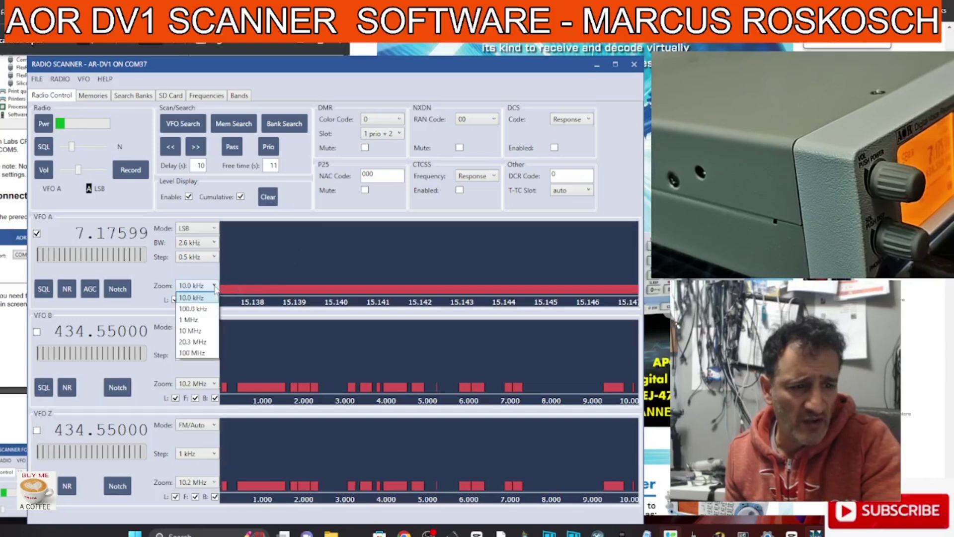
left_click(210, 308)
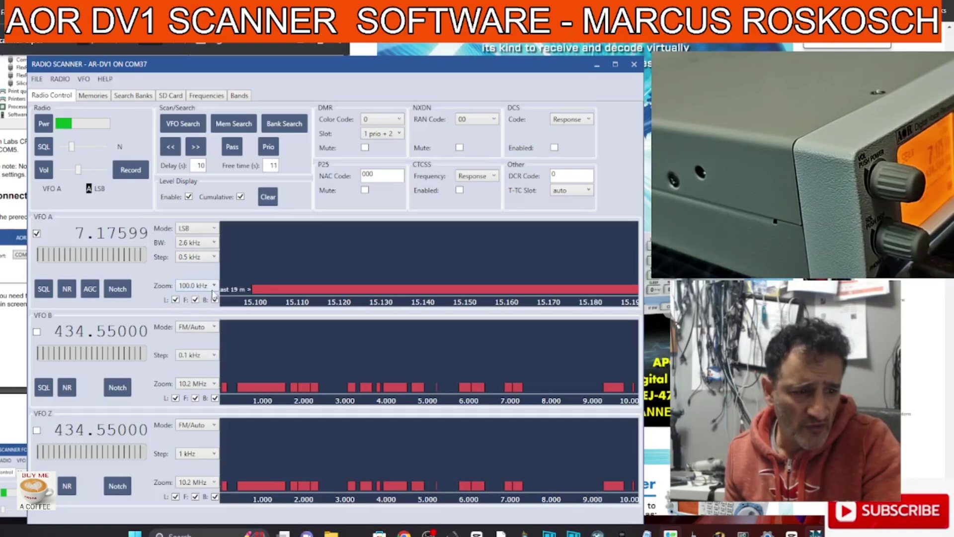
left_click(214, 286)
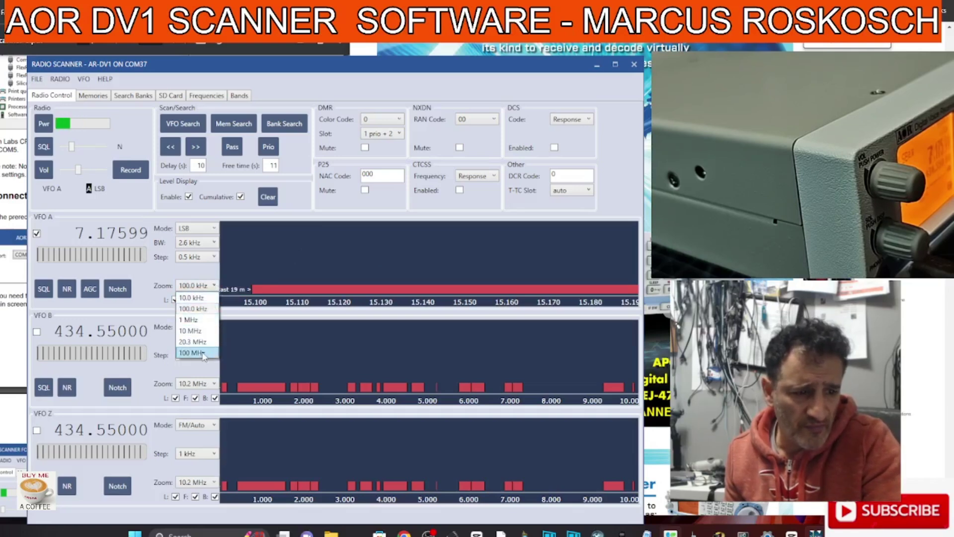
left_click(194, 352)
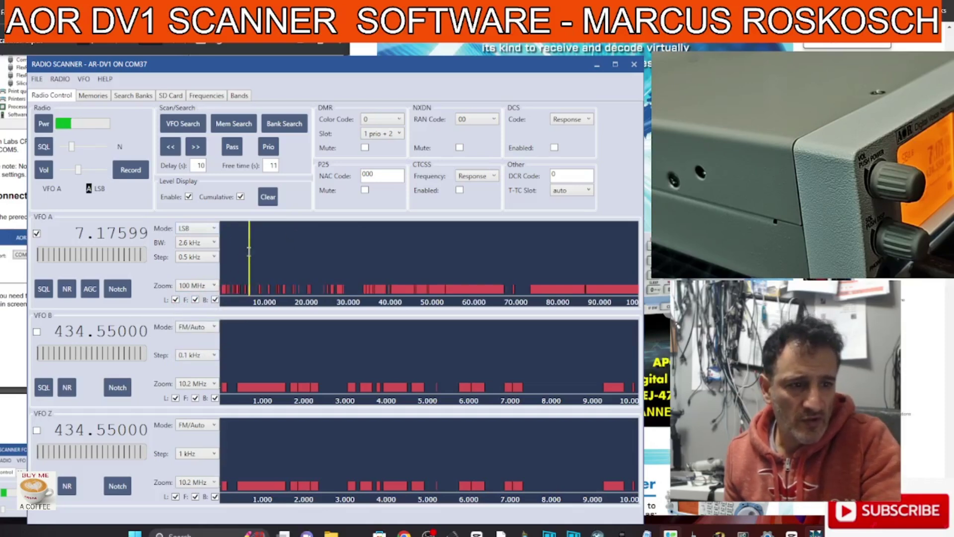
mouse_move(248, 248)
left_mouse_down()
mouse_move(256, 251)
mouse_move(247, 248)
left_mouse_up()
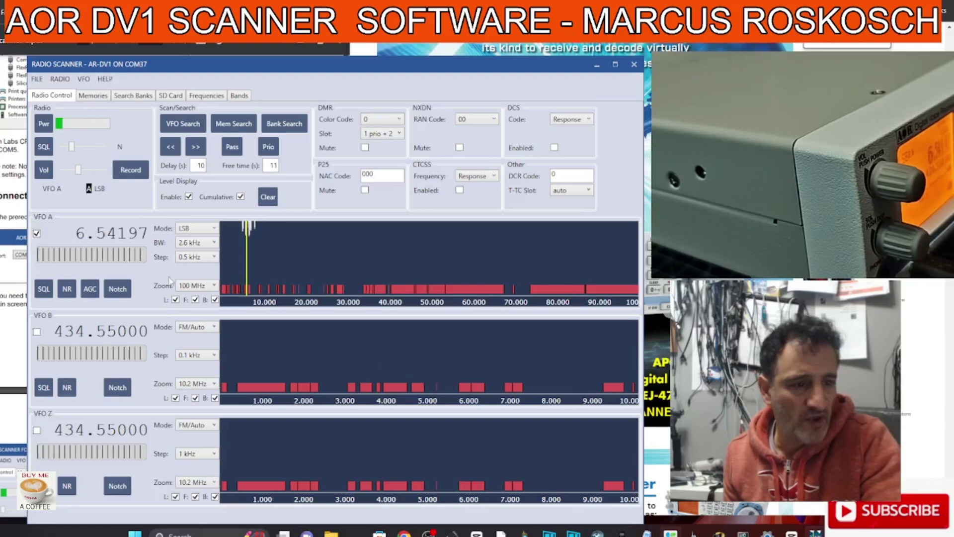
Set the VFO A frequency to 145.750 MHz and its mode to WFM
double_click(115, 240)
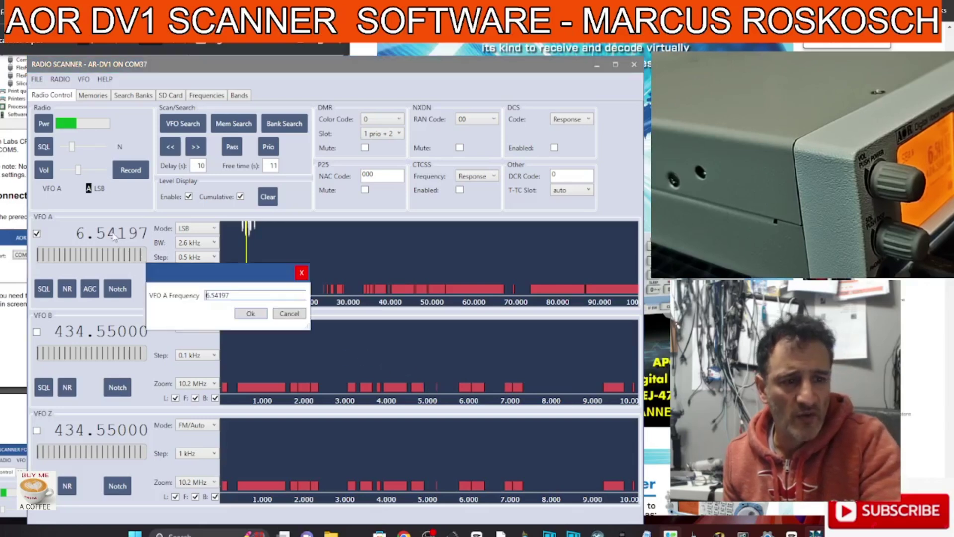
left_click(214, 295)
double_click(218, 295)
left_click(218, 295)
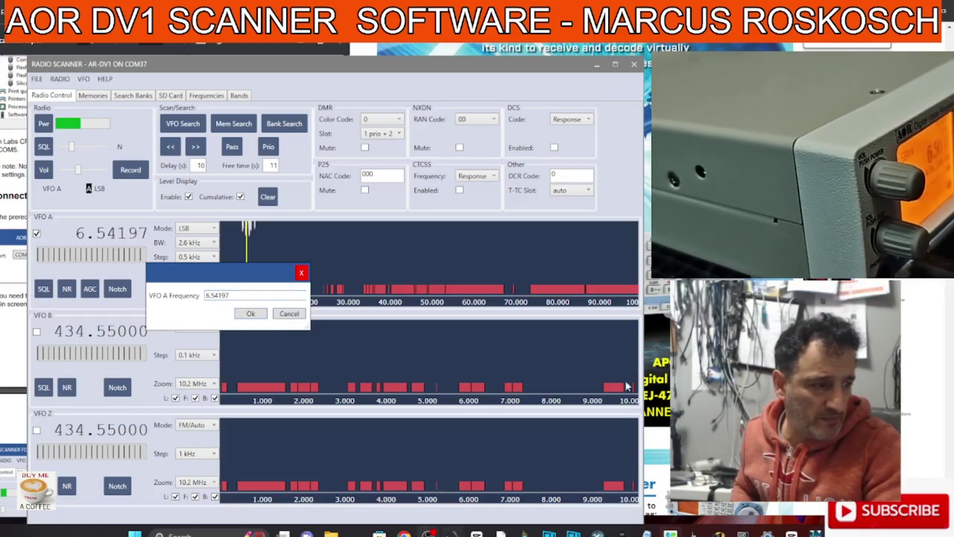
double_click(225, 295)
left_click(225, 294)
key("BackSpace")
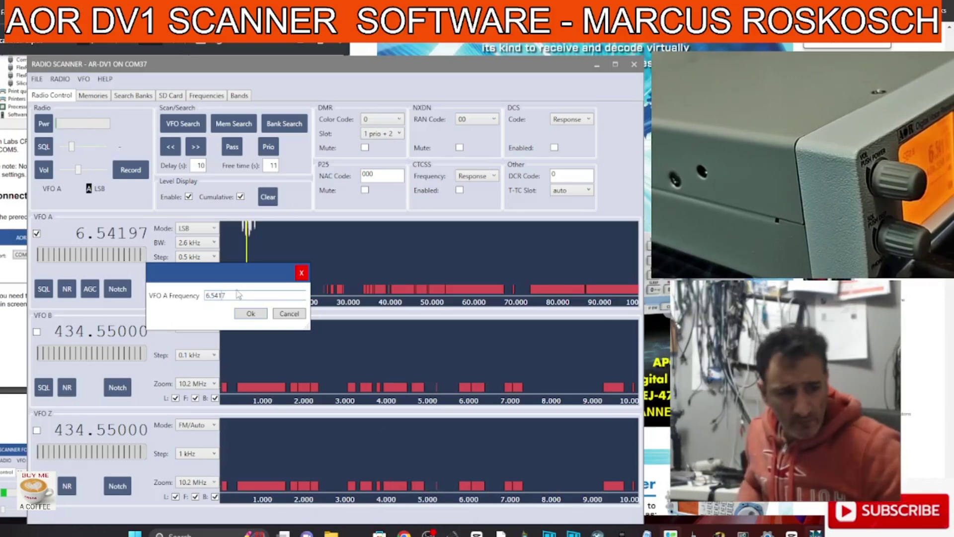
key("ctrl+a")
type("7")
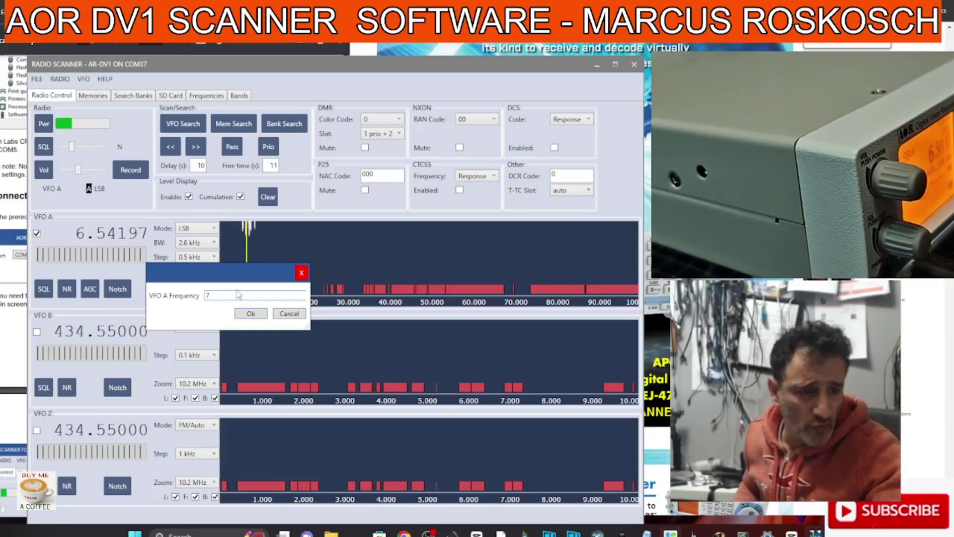
double_click(213, 295)
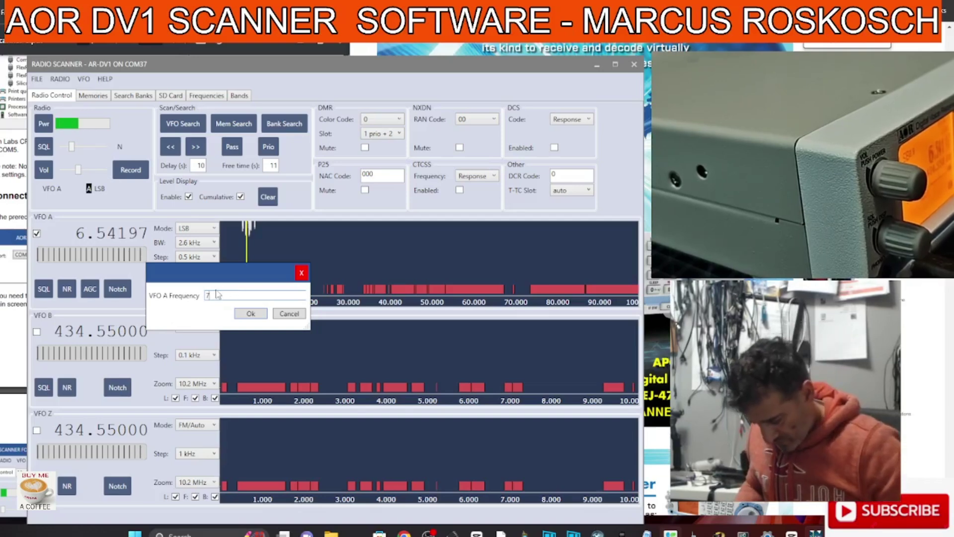
type("1")
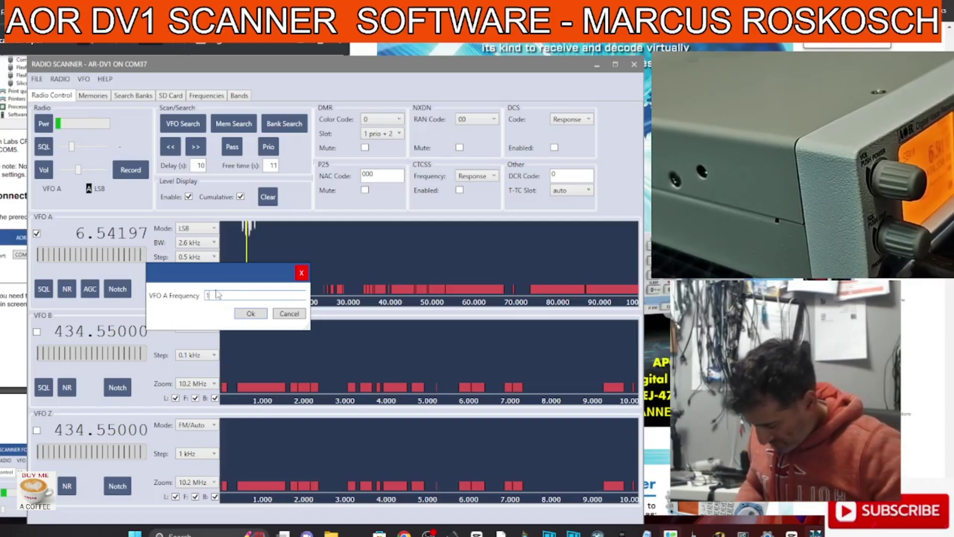
type("45")
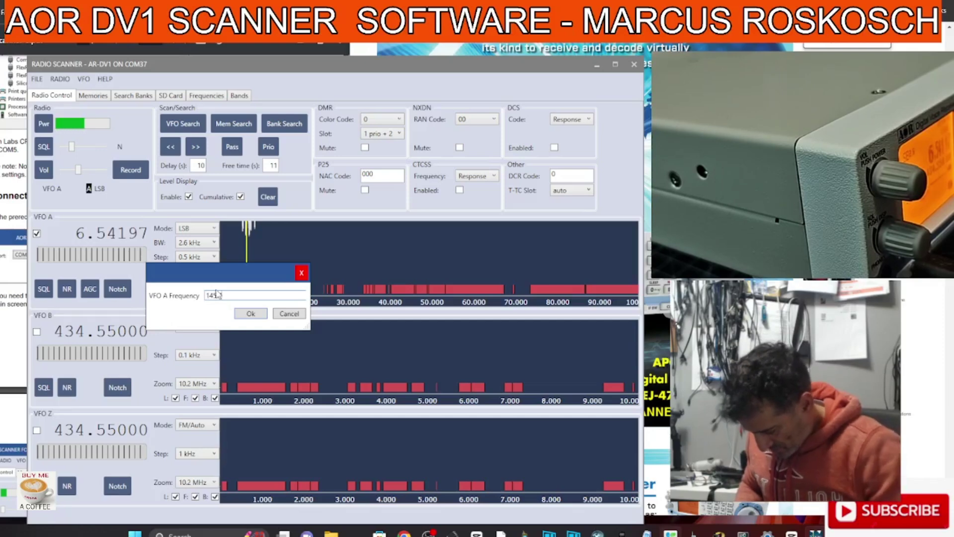
type(".150")
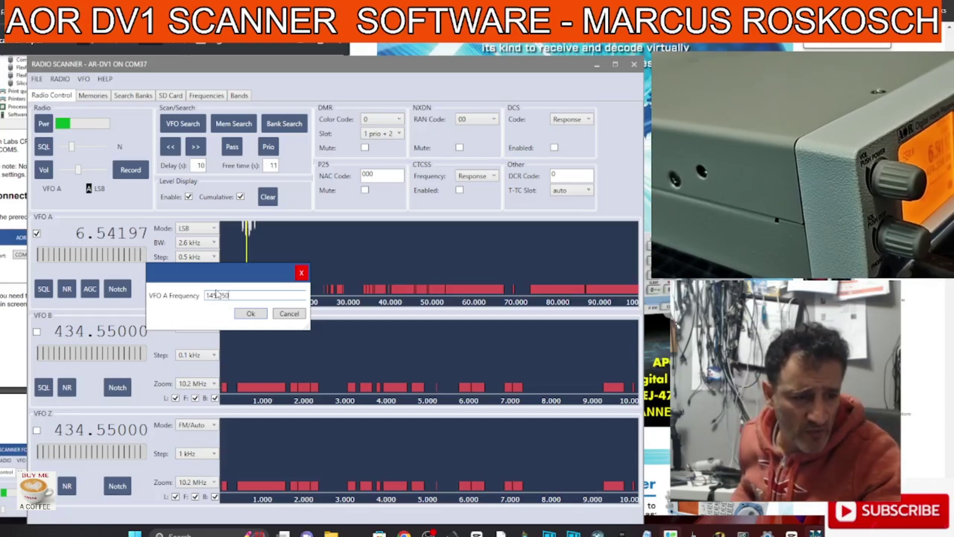
left_click(251, 314)
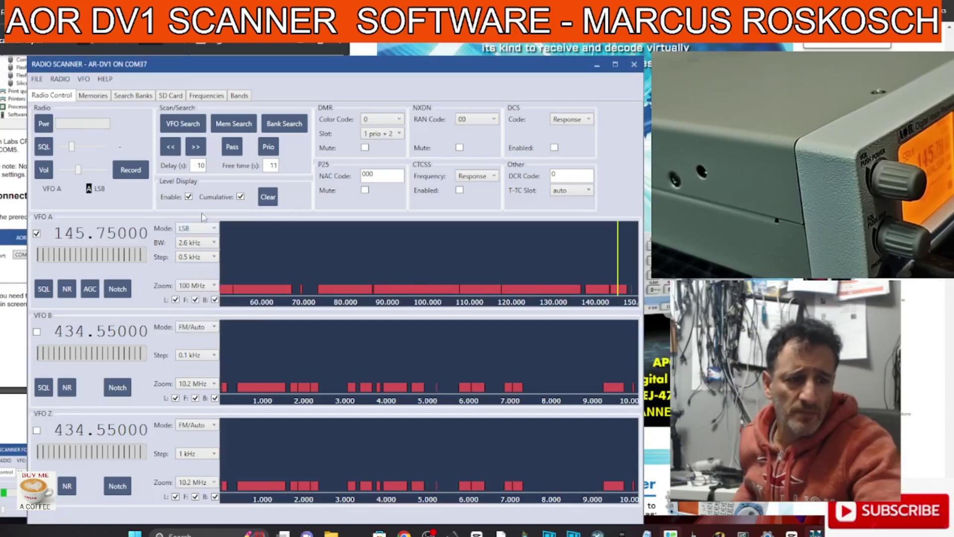
left_click(217, 229)
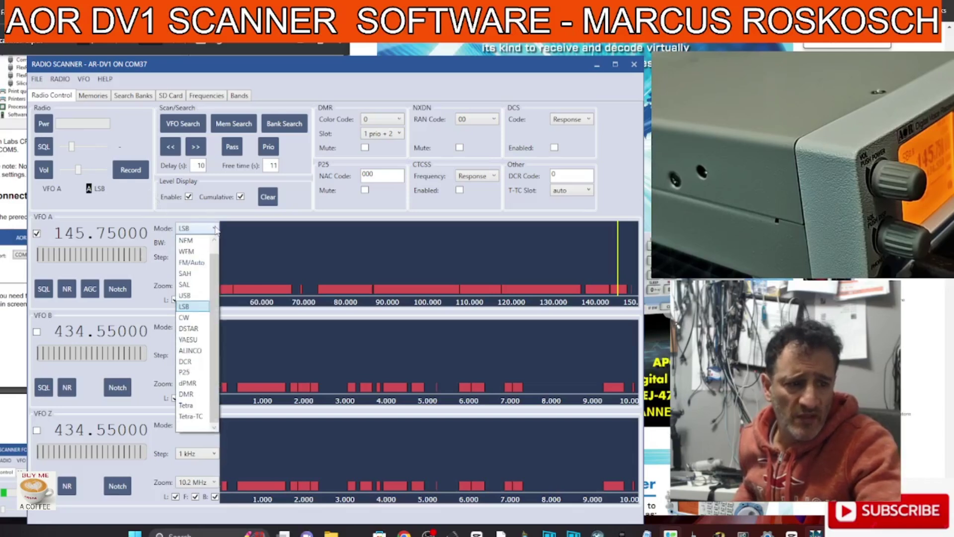
left_click(199, 252)
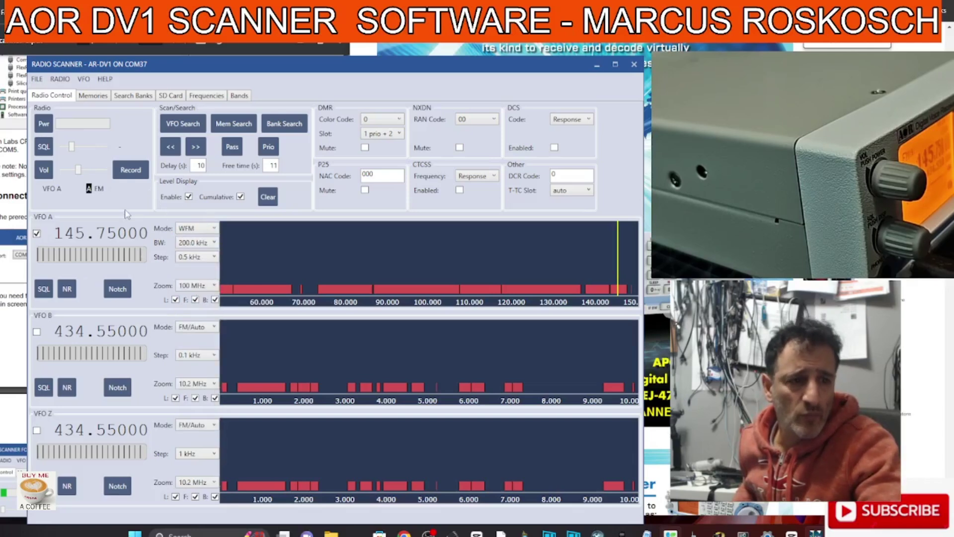
Raise the radio volume slightly
left_click_drag(78, 173, 87, 176)
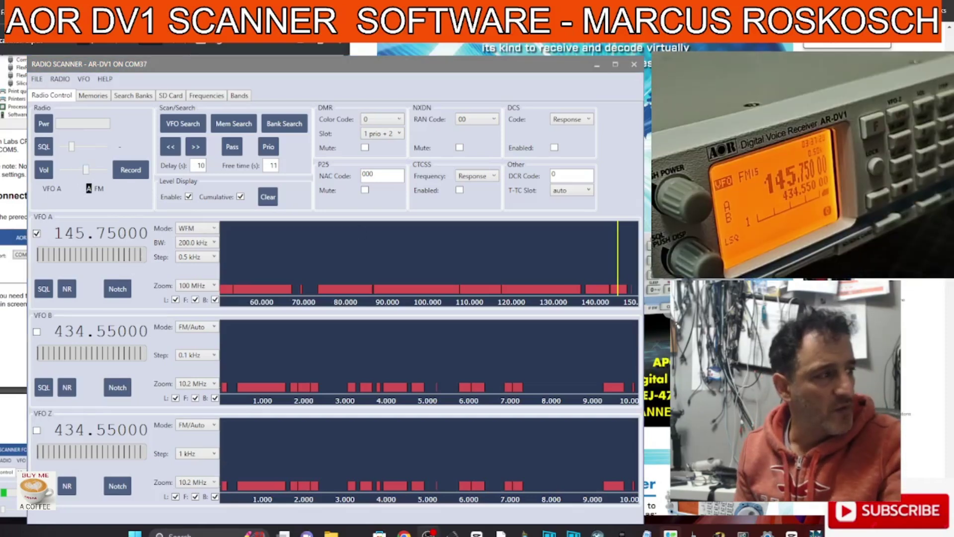
left_click(364, 249)
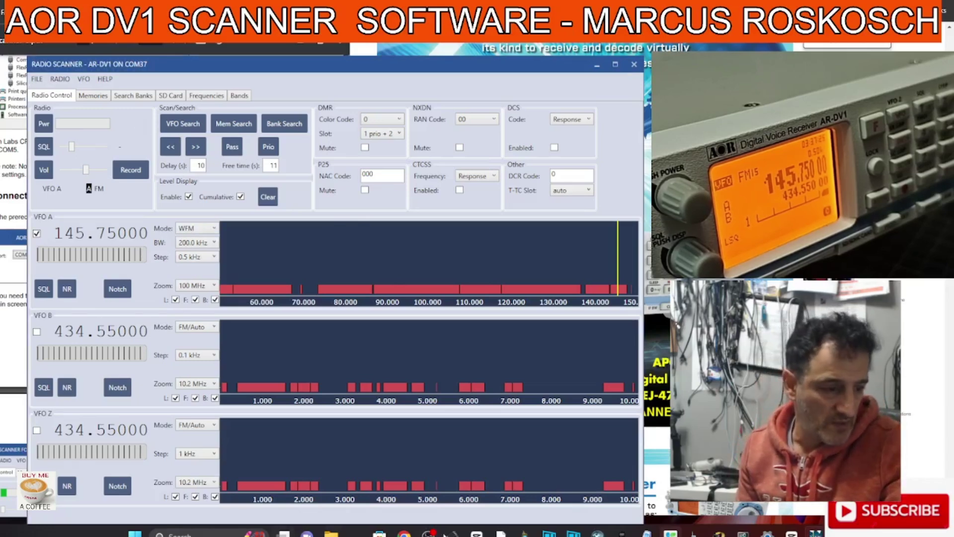
left_click(428, 534)
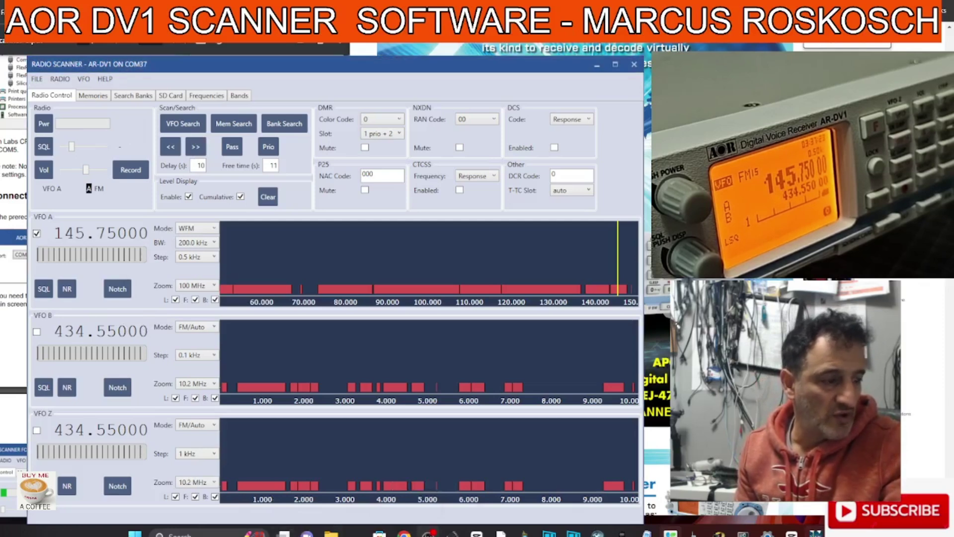
Look through the memories, the search banks and the SD card file list
left_click(88, 96)
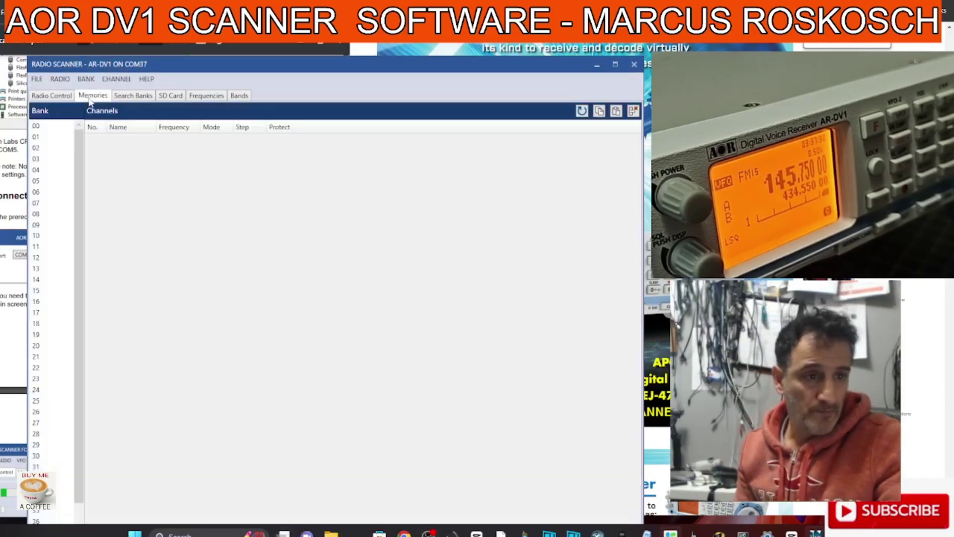
left_click(132, 97)
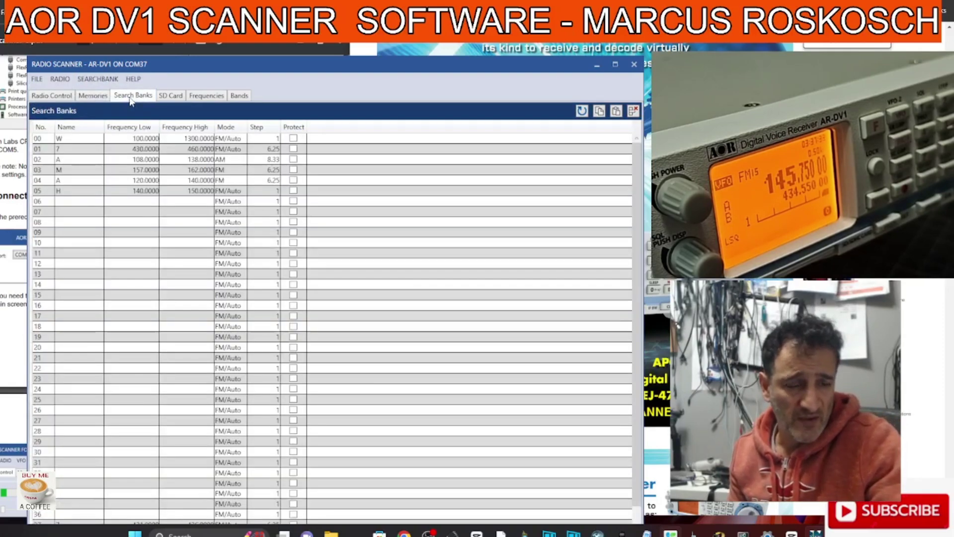
left_click(172, 97)
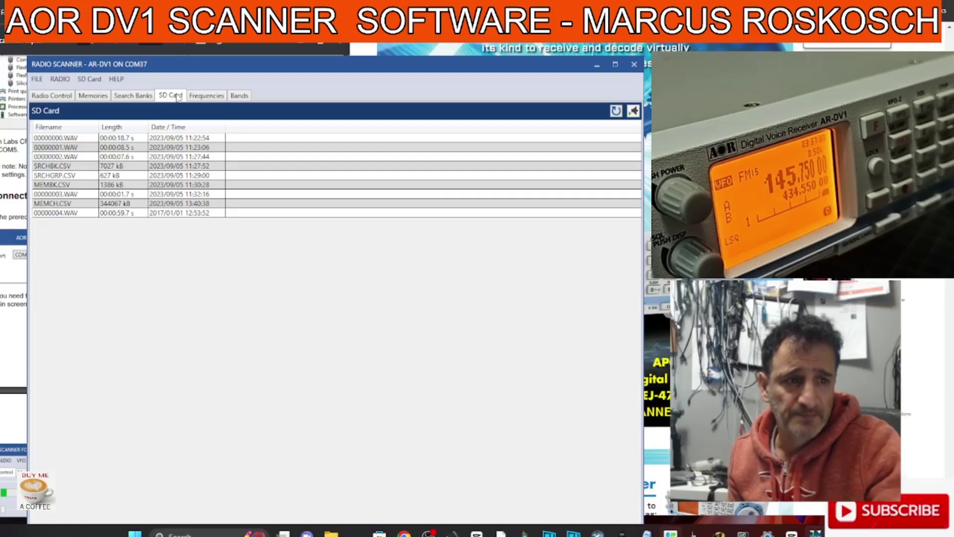
Tune VFO A to the 446.01875 MHz Digital PMR channel from the eu-pmr-channels frequency file
left_click(194, 98)
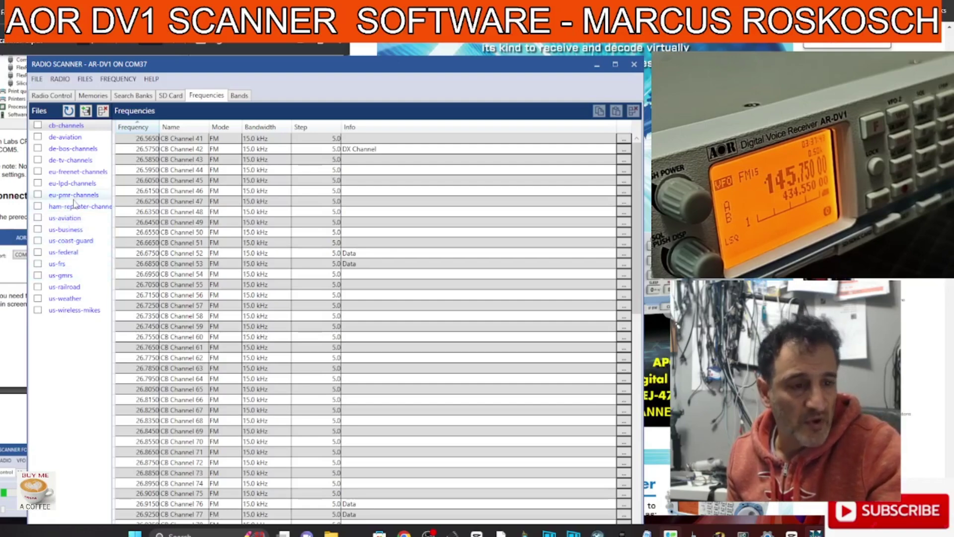
left_click(75, 199)
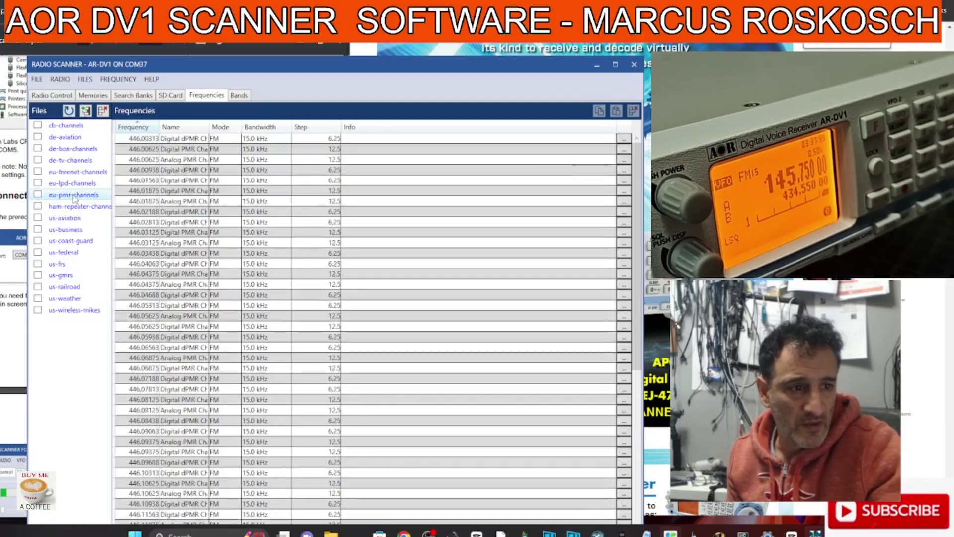
double_click(145, 193)
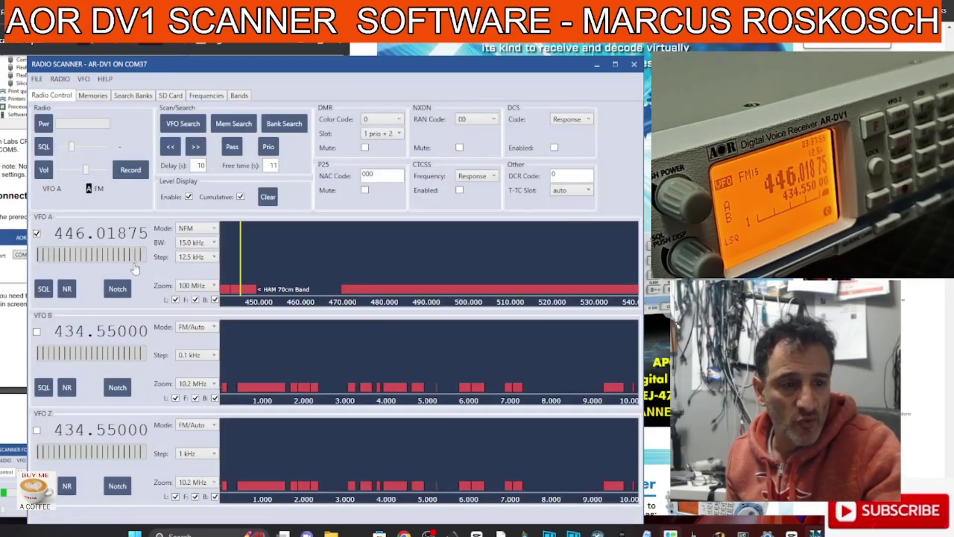
Tune VFO A to the USCG NET 105 channel at 150.7250 MHz from the us-coast-guard frequency file
left_click(200, 97)
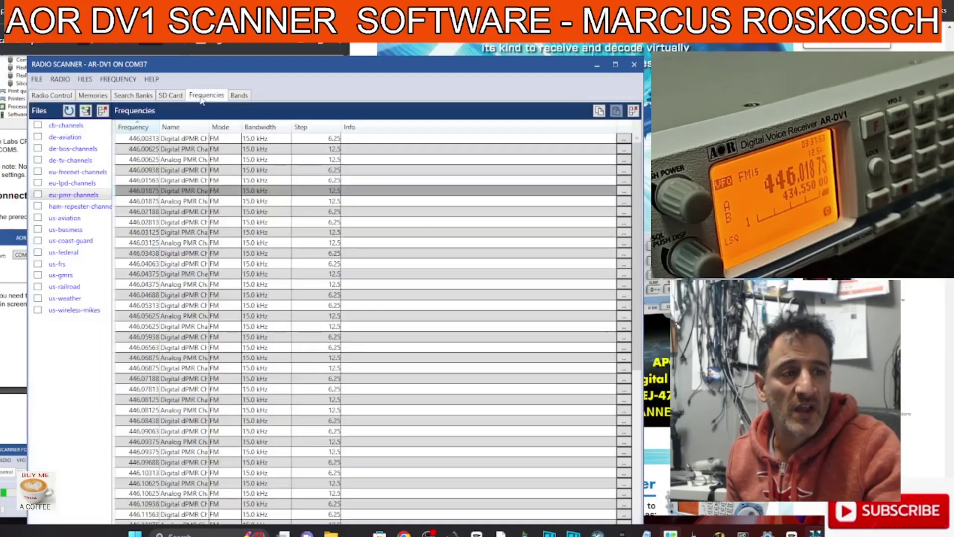
left_click(74, 241)
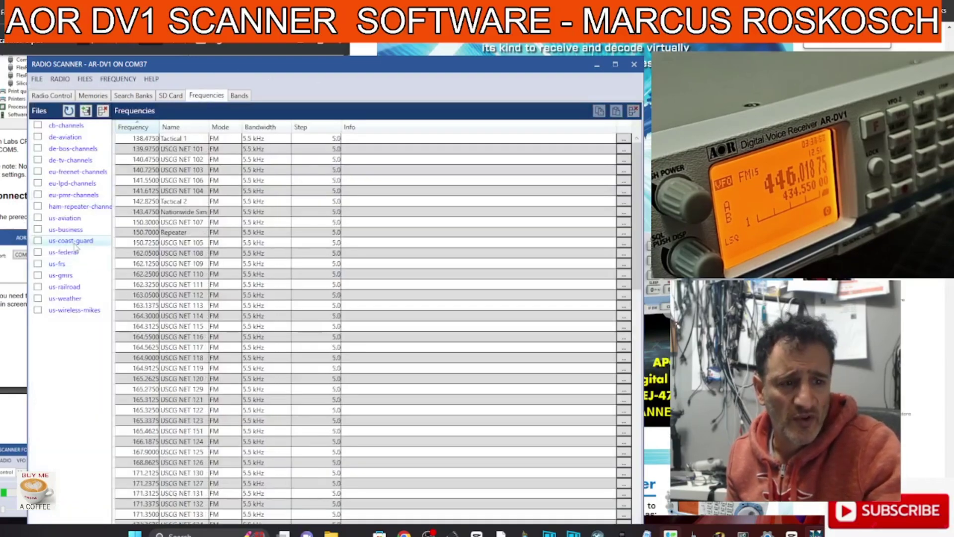
double_click(141, 243)
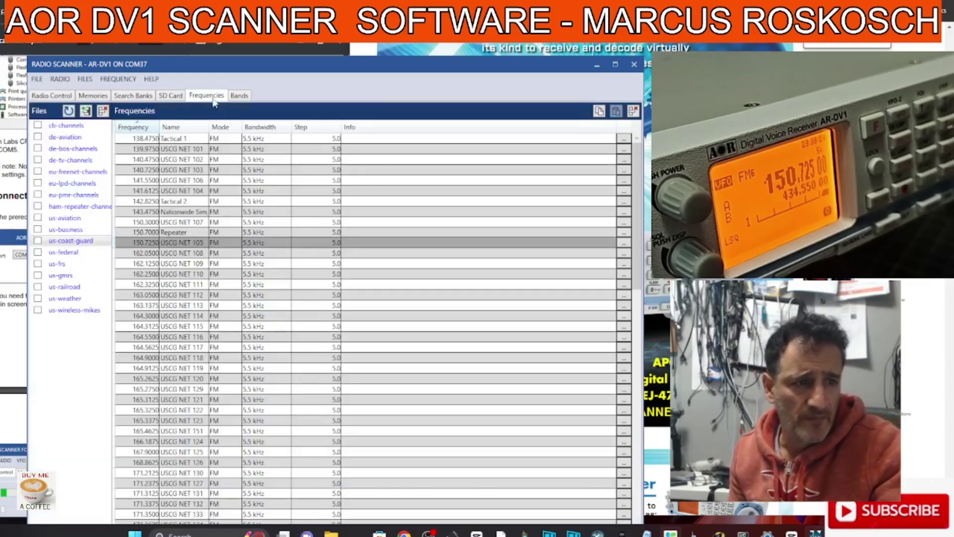
left_click(218, 95)
Review the band list and the SD card files, and return to the frequency lists
left_click(239, 97)
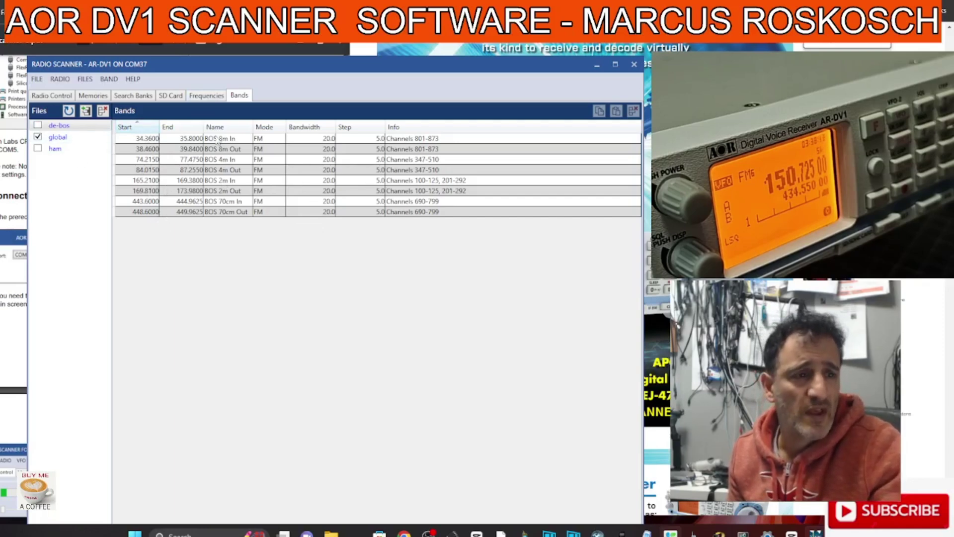
left_click(210, 99)
left_click(176, 97)
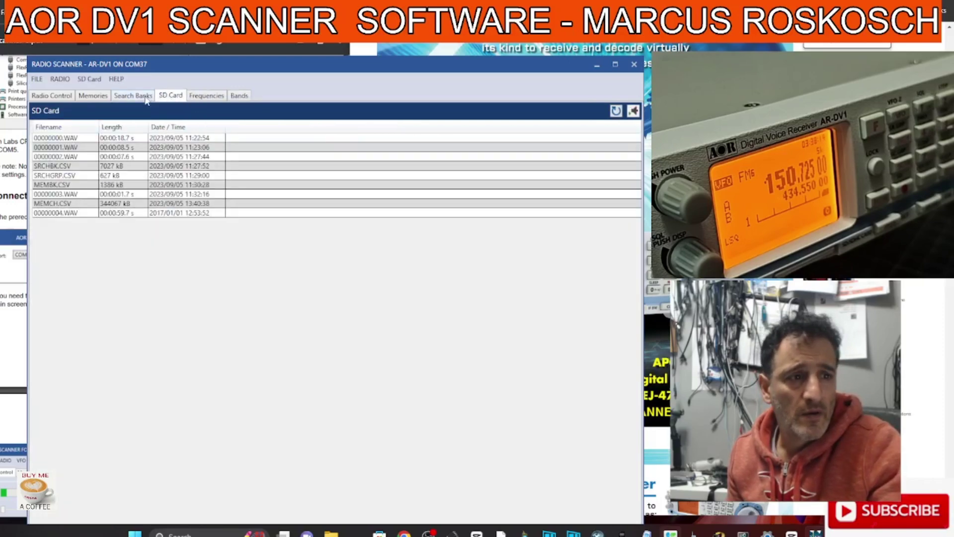
left_click(206, 98)
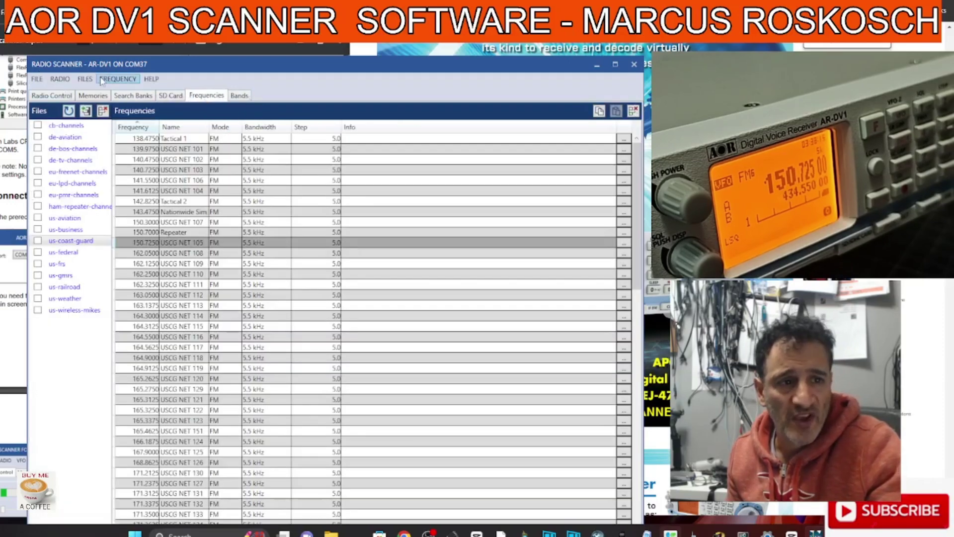
left_click(118, 79)
left_click(84, 79)
left_click(81, 80)
left_click(80, 80)
left_click(81, 80)
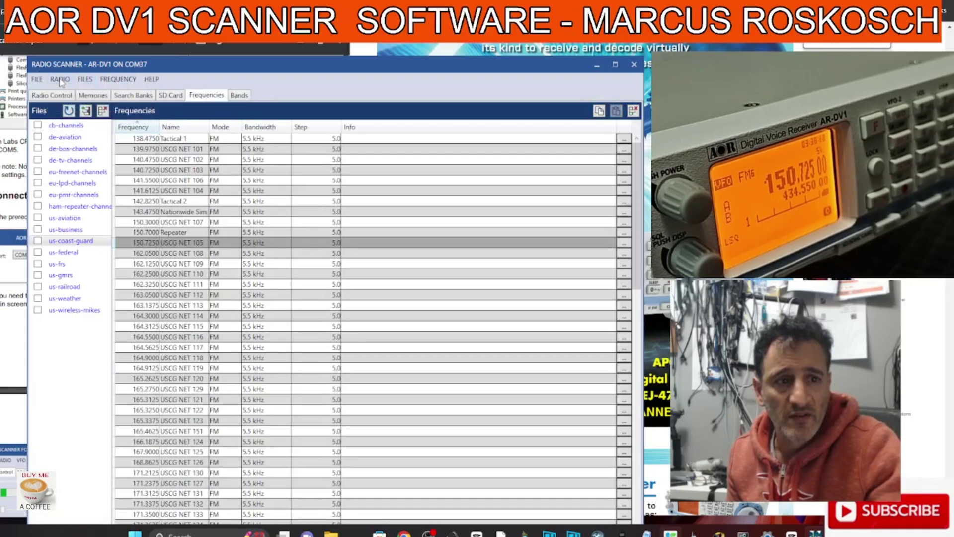
Open the radio settings, check the LCD dimmer options and lower the LCD contrast slightly
left_click(59, 80)
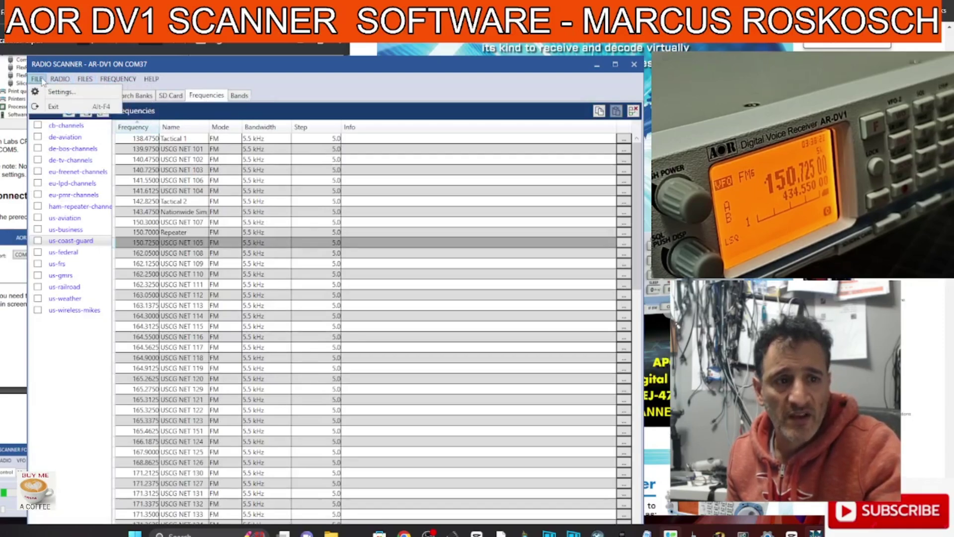
left_click(79, 103)
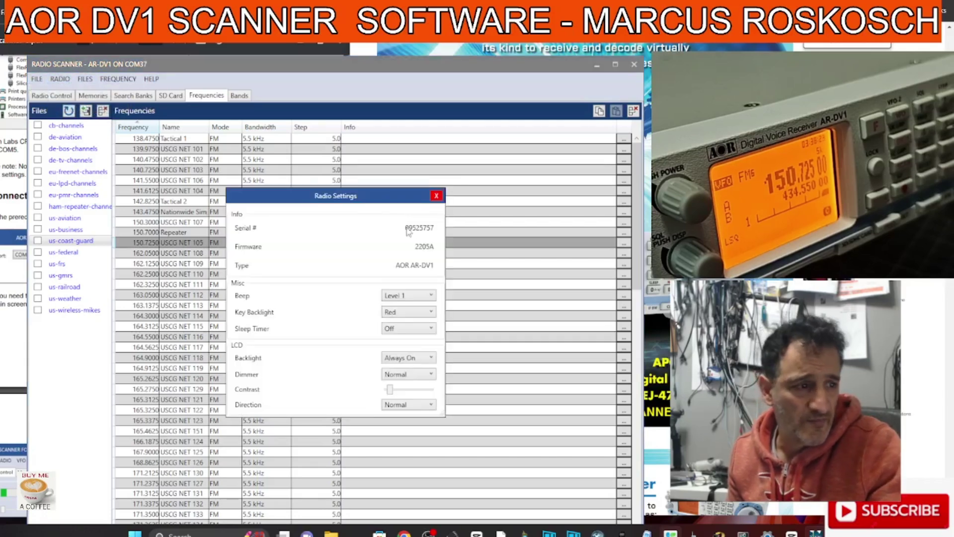
left_click_drag(362, 202, 395, 166)
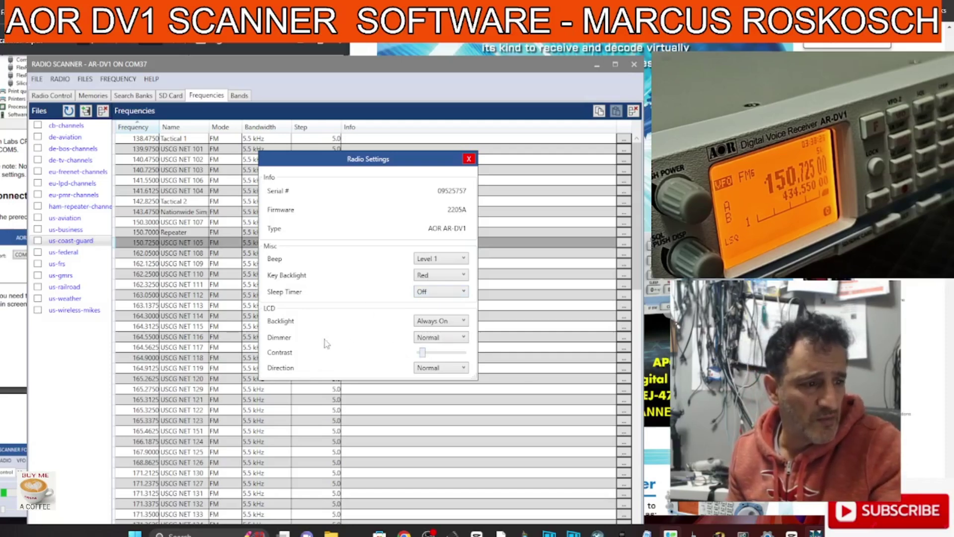
left_click(462, 338)
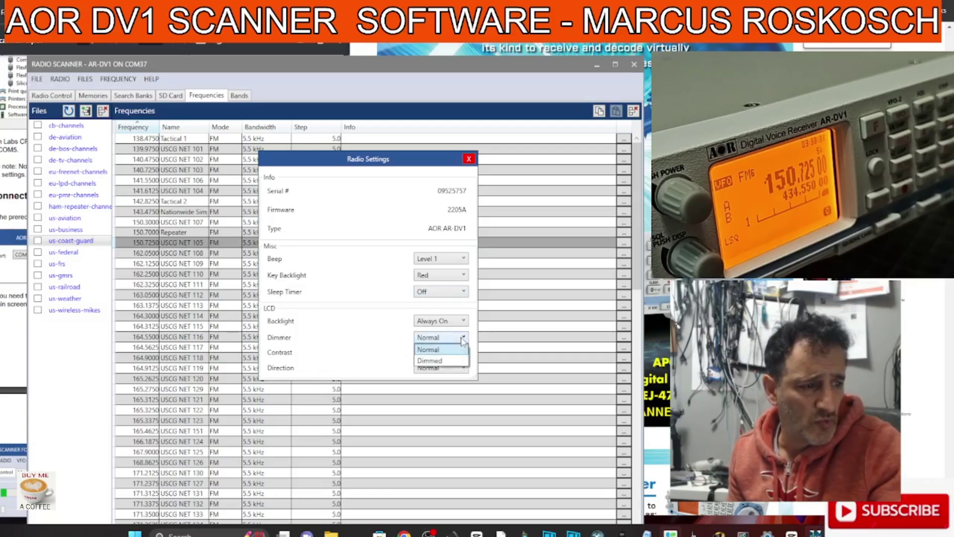
left_click(462, 338)
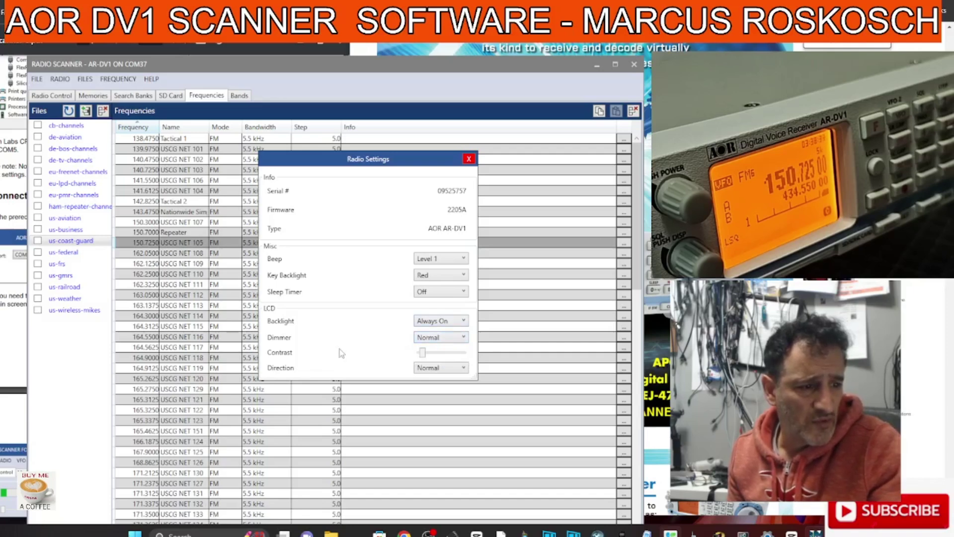
mouse_move(422, 352)
left_mouse_down()
mouse_move(400, 354)
mouse_move(429, 355)
mouse_move(421, 359)
left_mouse_up()
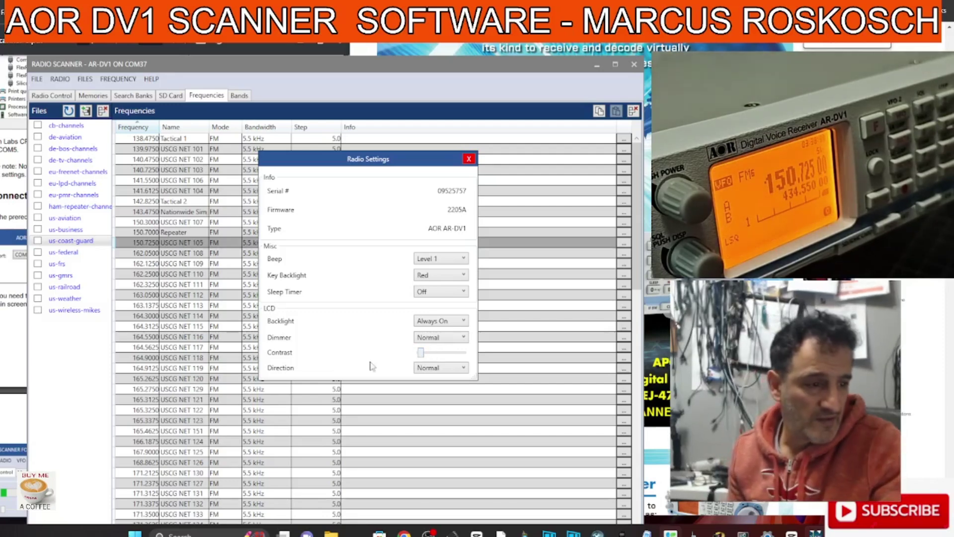
Check the available LCD direction options and close the radio settings
left_click(464, 368)
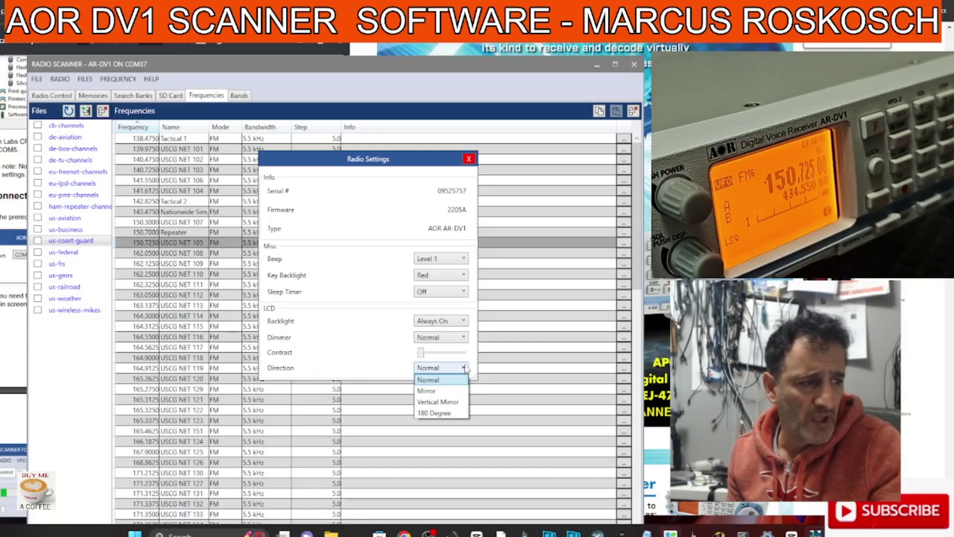
left_click(468, 160)
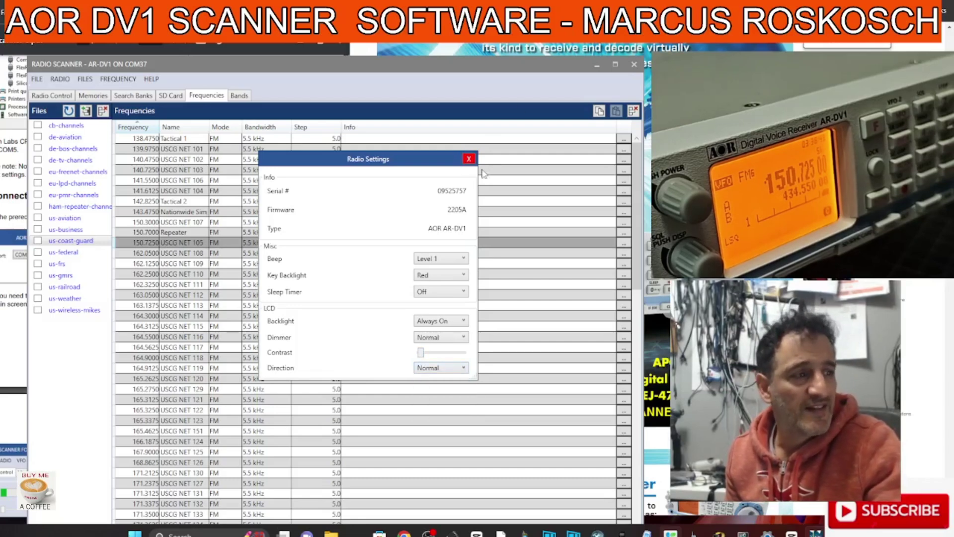
left_click(469, 160)
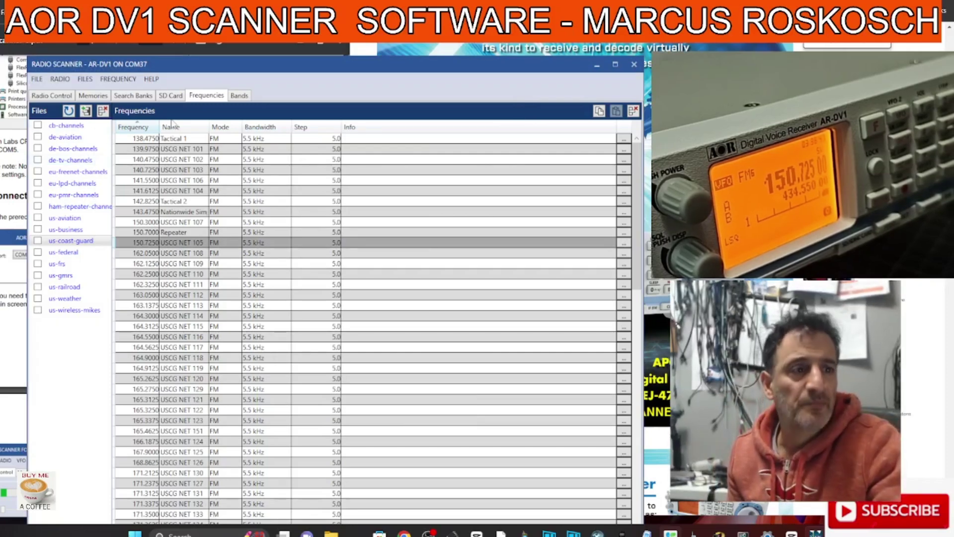
Review the bands, frequencies, SD card and search bank lists in turn
left_click(240, 96)
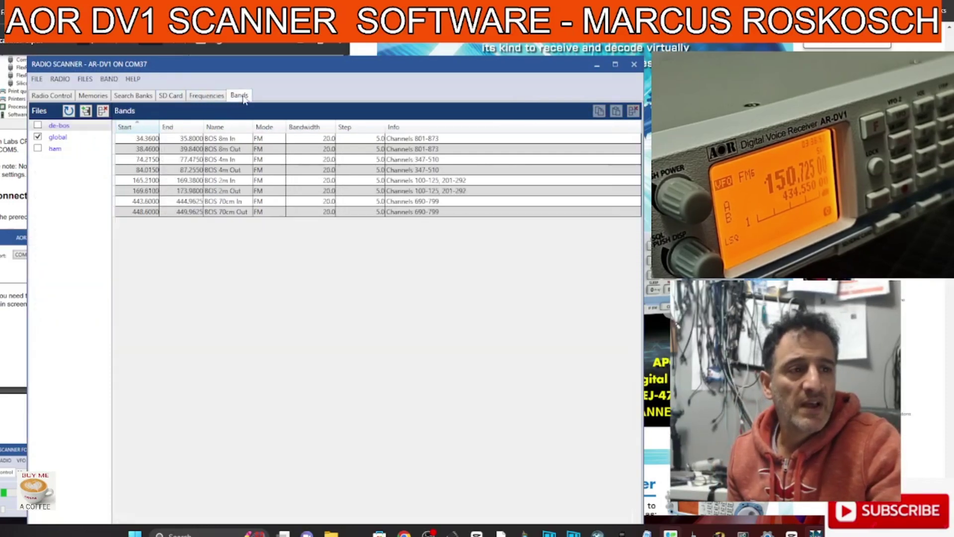
left_click(197, 99)
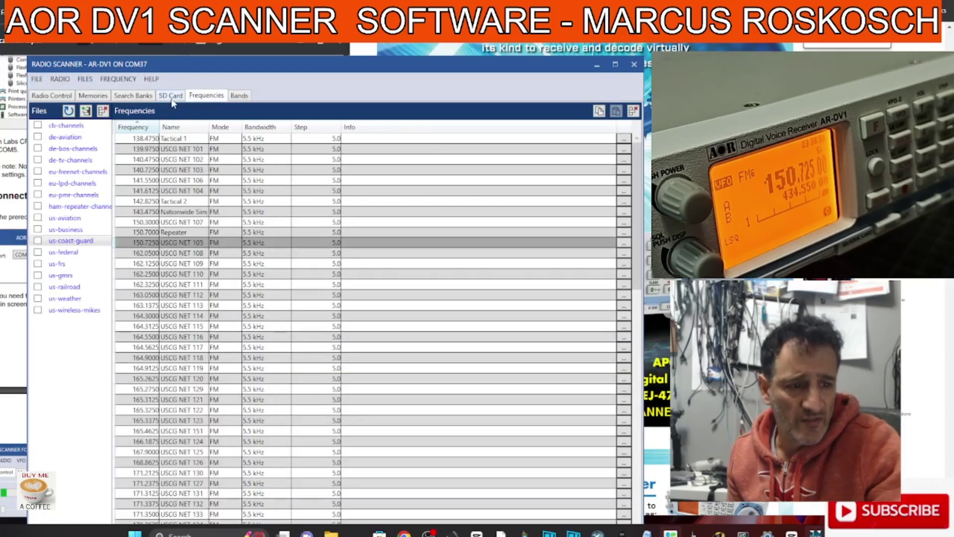
left_click(173, 100)
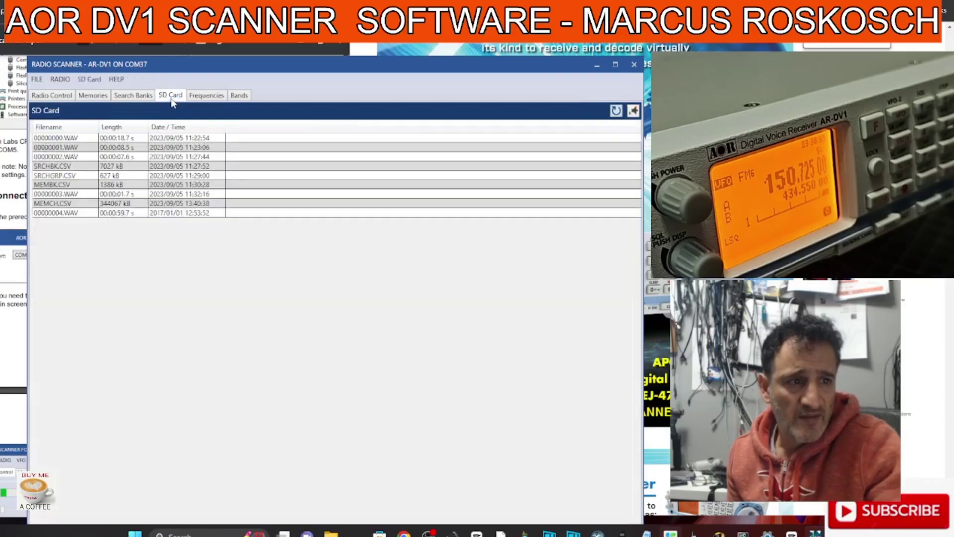
left_click(134, 97)
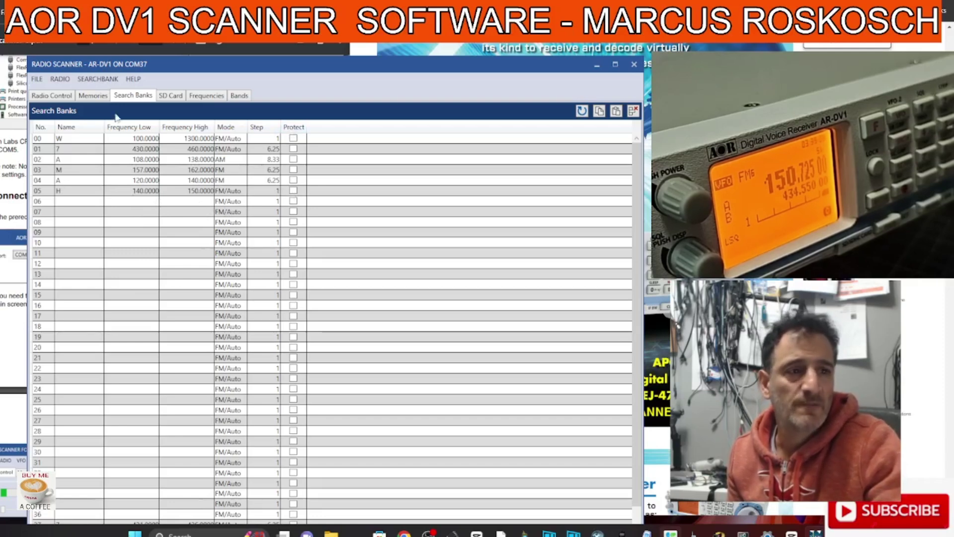
Show the channels of memory bank 01, try to recall its DSTAR channel, and go to the radio controls
left_click(92, 96)
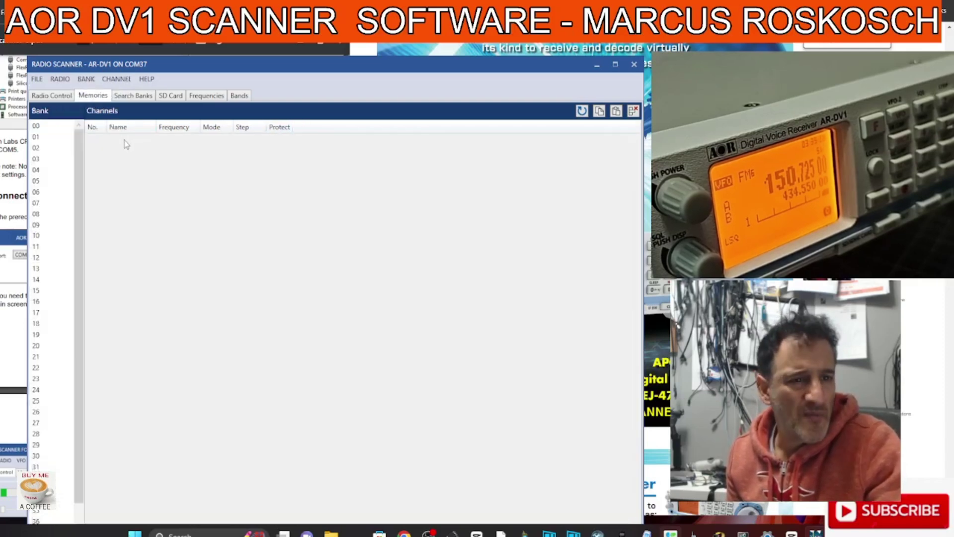
left_click(44, 138)
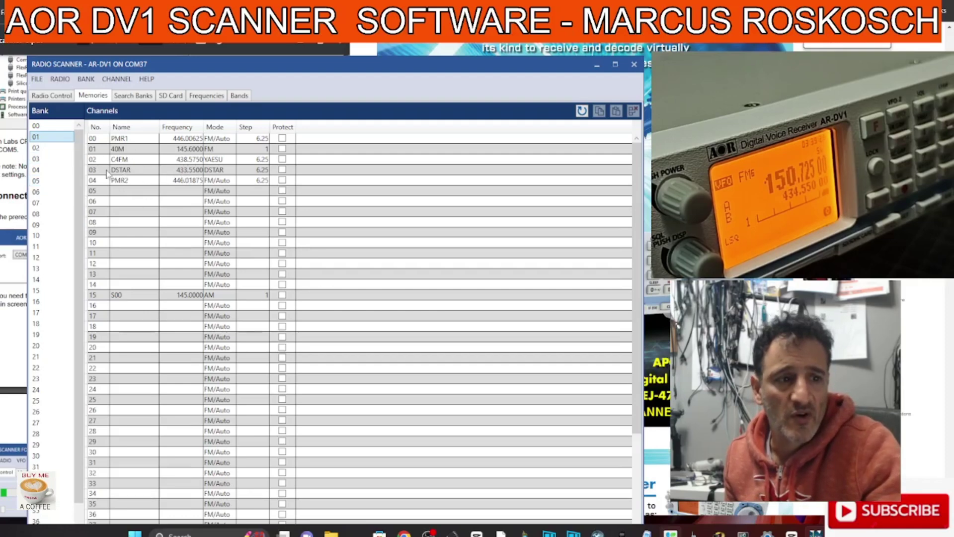
double_click(122, 171)
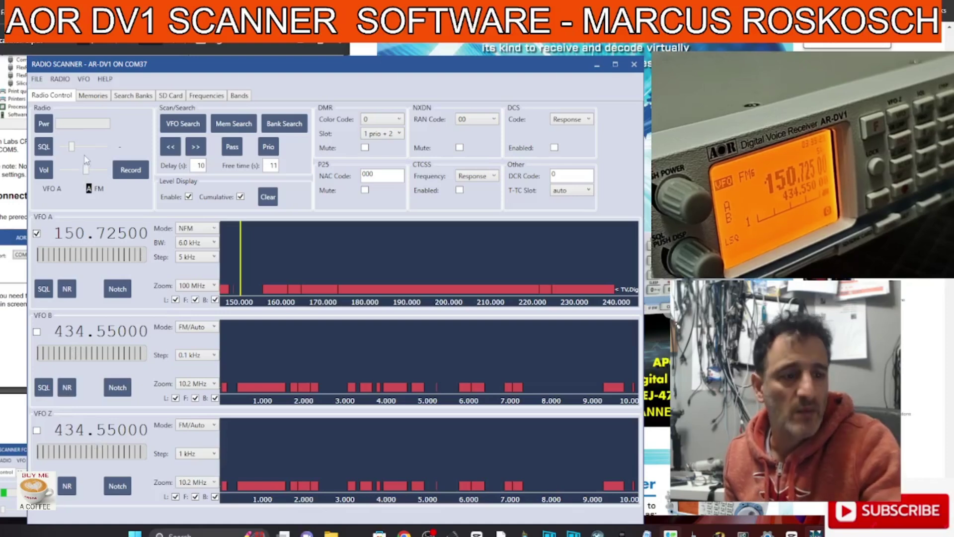
left_click(72, 98)
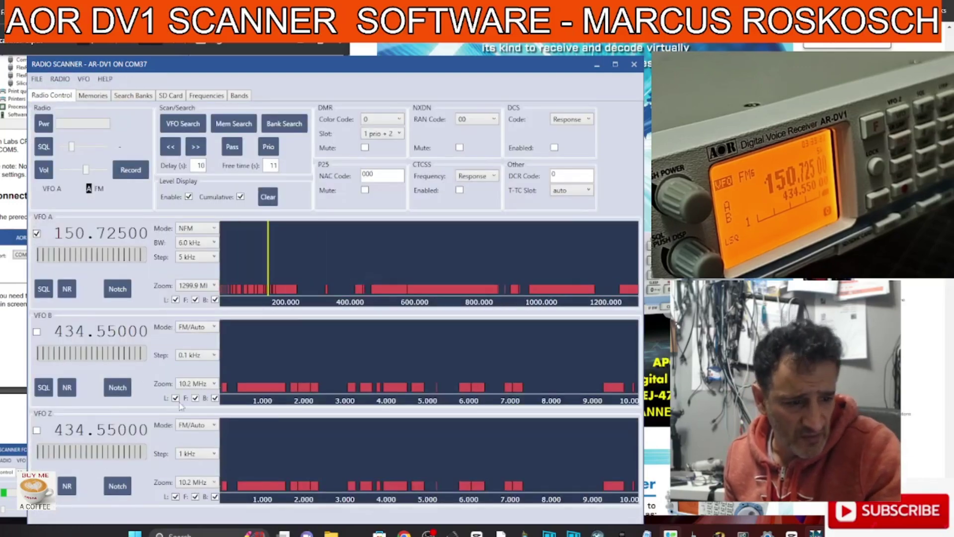
Check the mode and step options available for VFO B
left_click(214, 328)
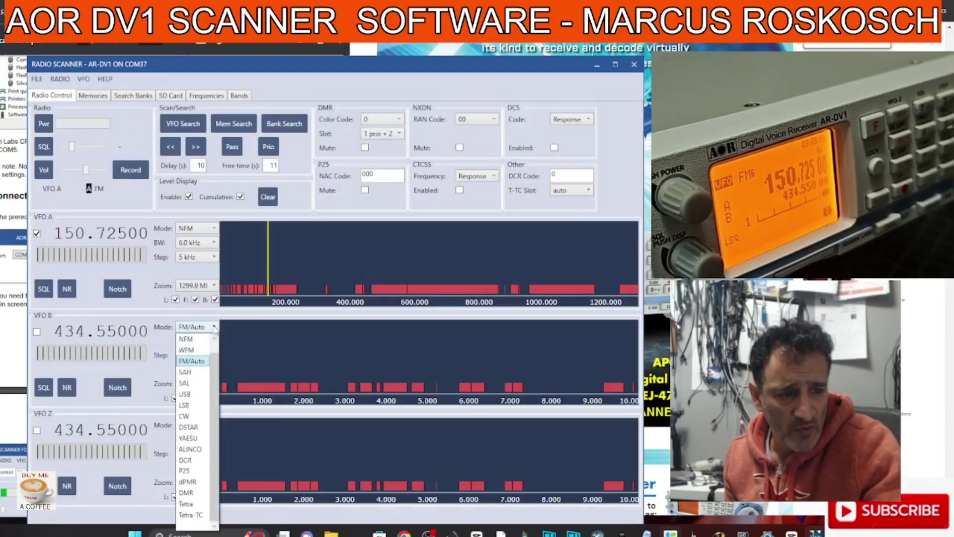
left_click(214, 328)
left_click(215, 355)
left_click(217, 355)
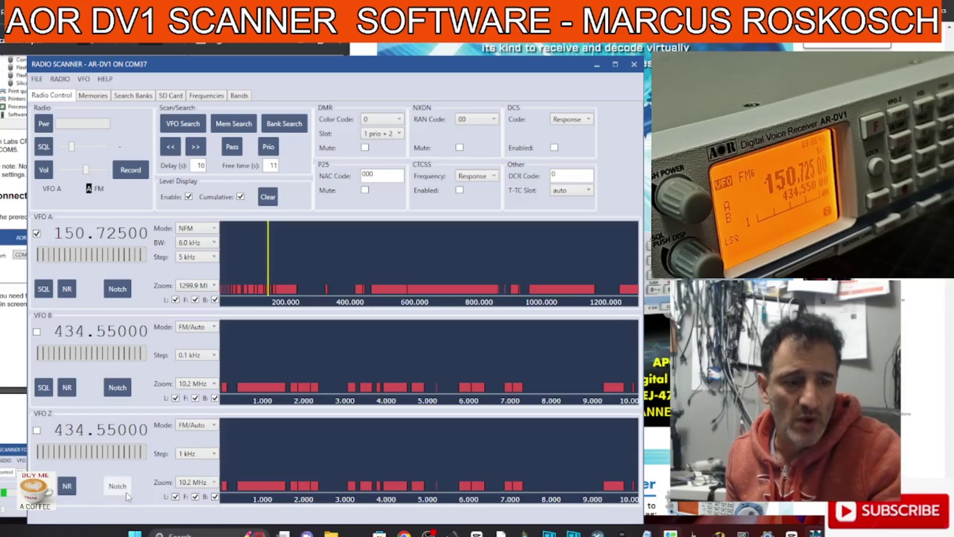
Show the direct frequency entry for VFO A and close it without changing the frequency
double_click(87, 236)
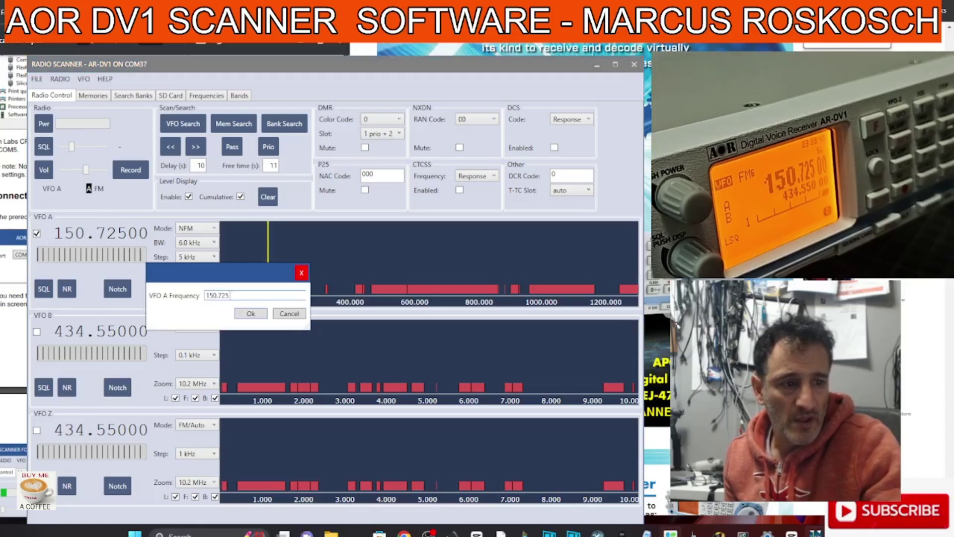
left_click(298, 276)
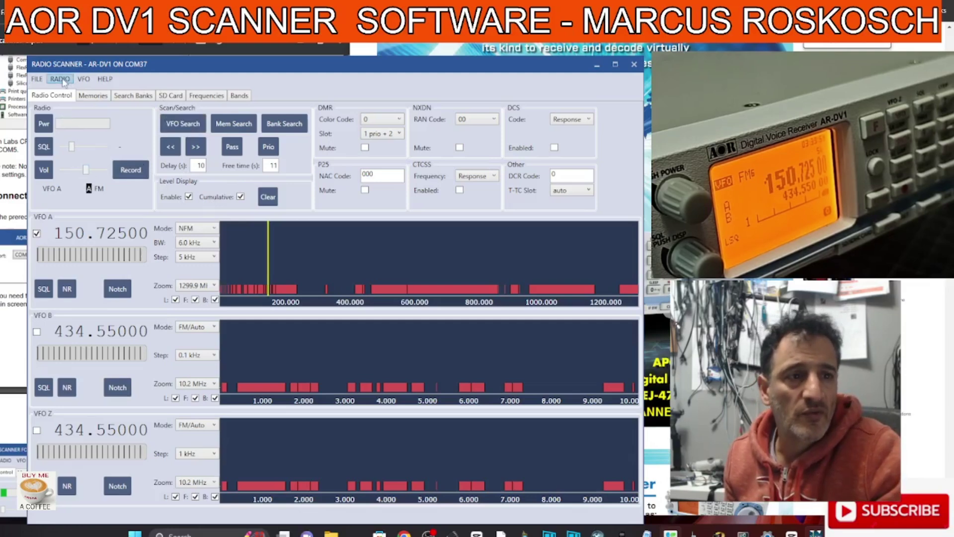
Open the application settings and check for a software update
left_click(37, 80)
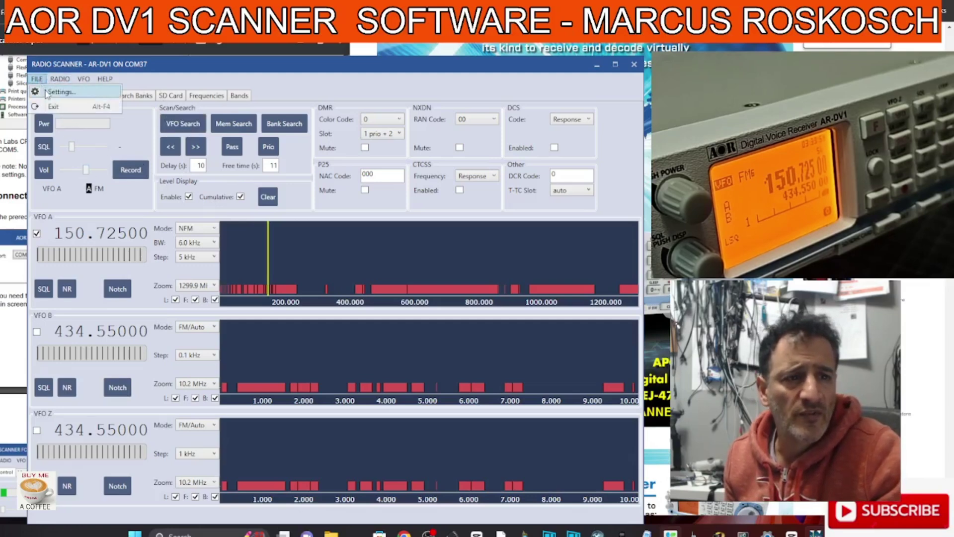
left_click(49, 92)
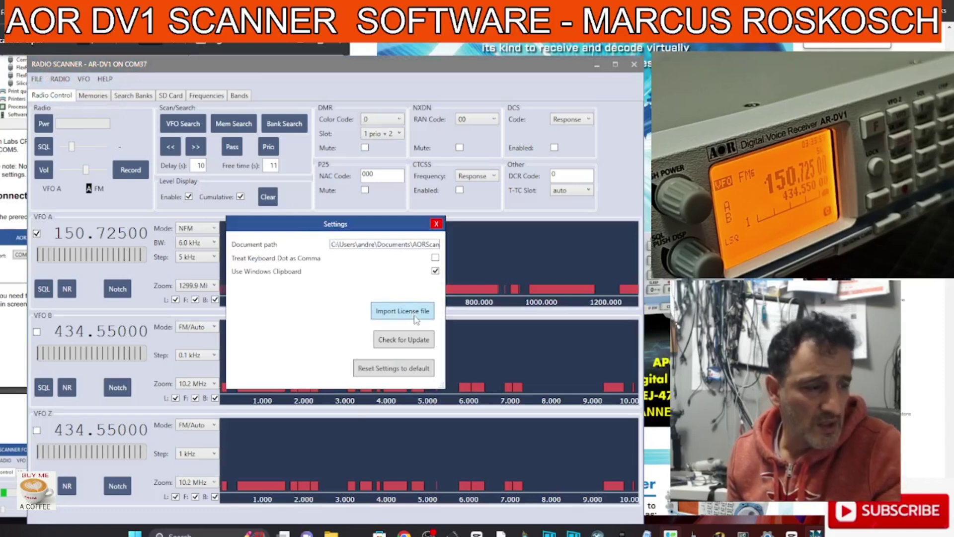
left_click(417, 339)
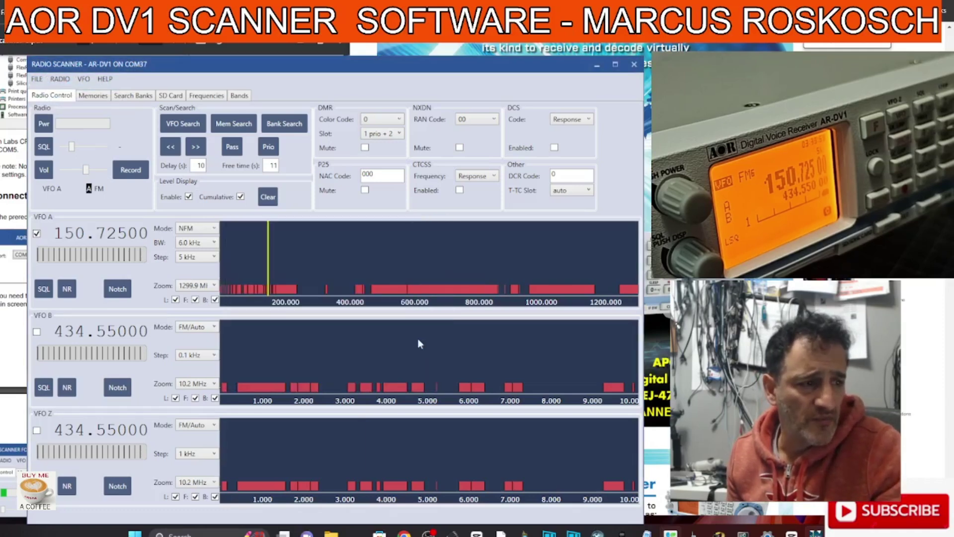
left_click(522, 280)
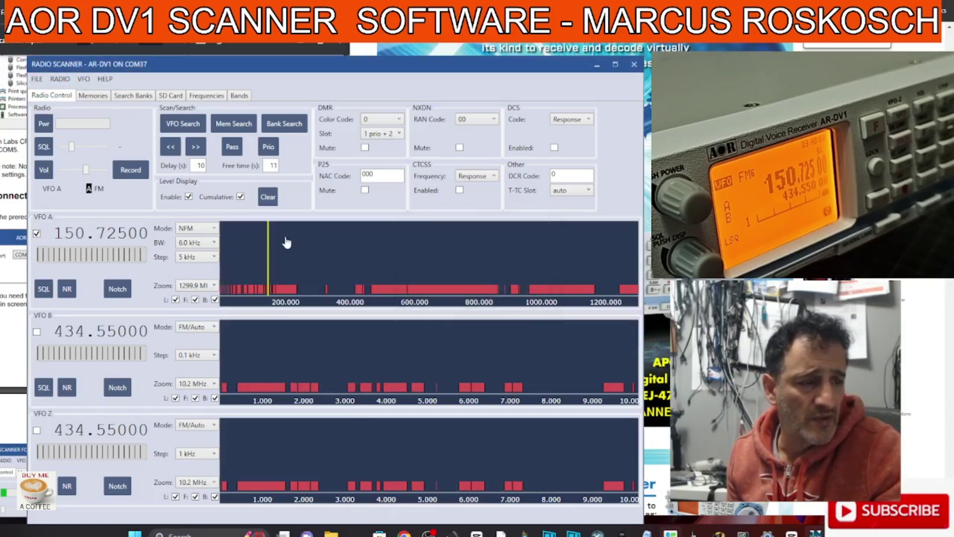
Review the application settings again, close them, and look at the radio connection commands
left_click(37, 79)
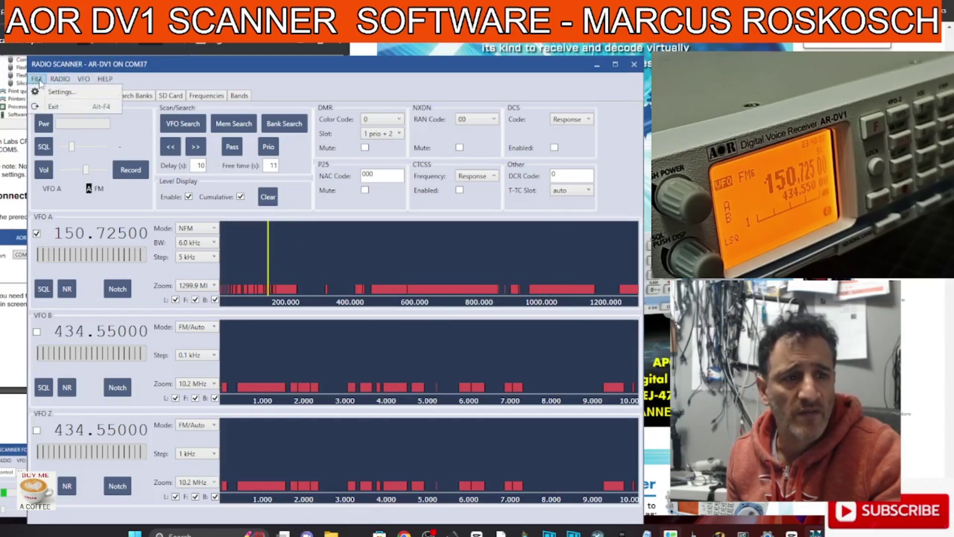
left_click(58, 92)
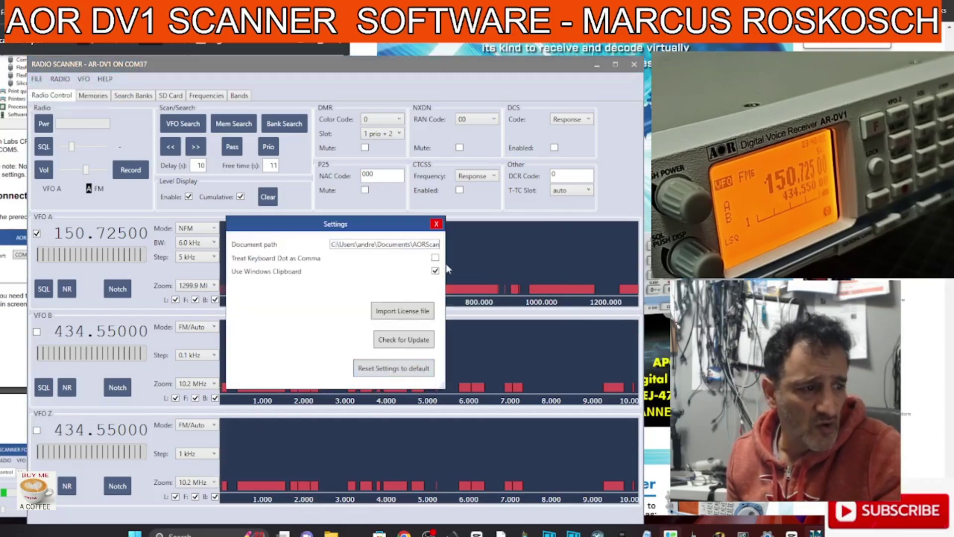
left_click(436, 224)
left_click(60, 79)
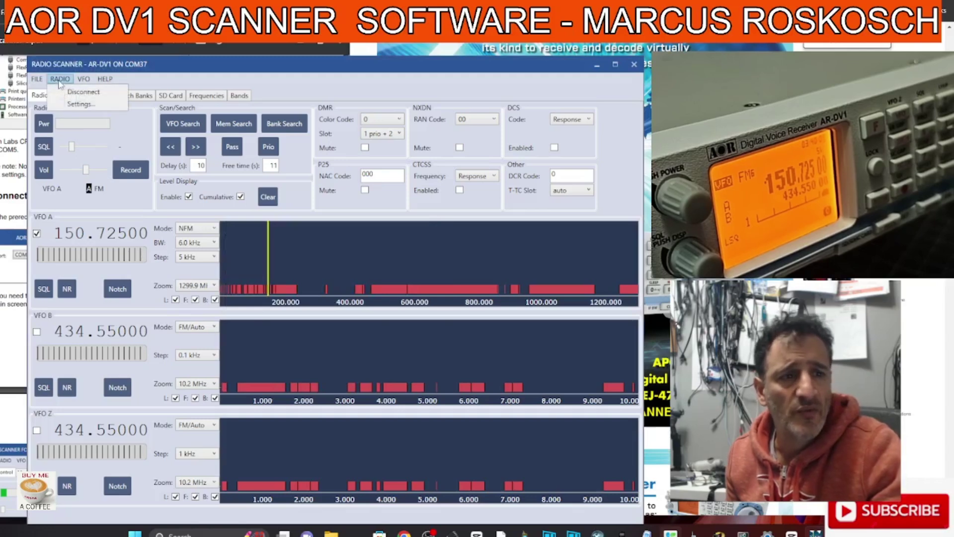
left_click(395, 68)
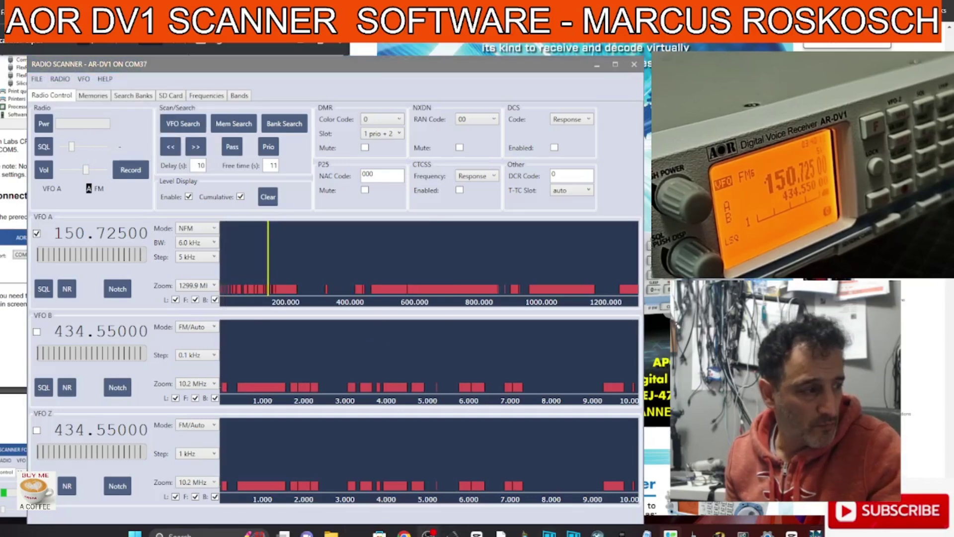
Name channel 05 of memory bank 01 HUBNET
left_click(93, 95)
left_click(109, 192)
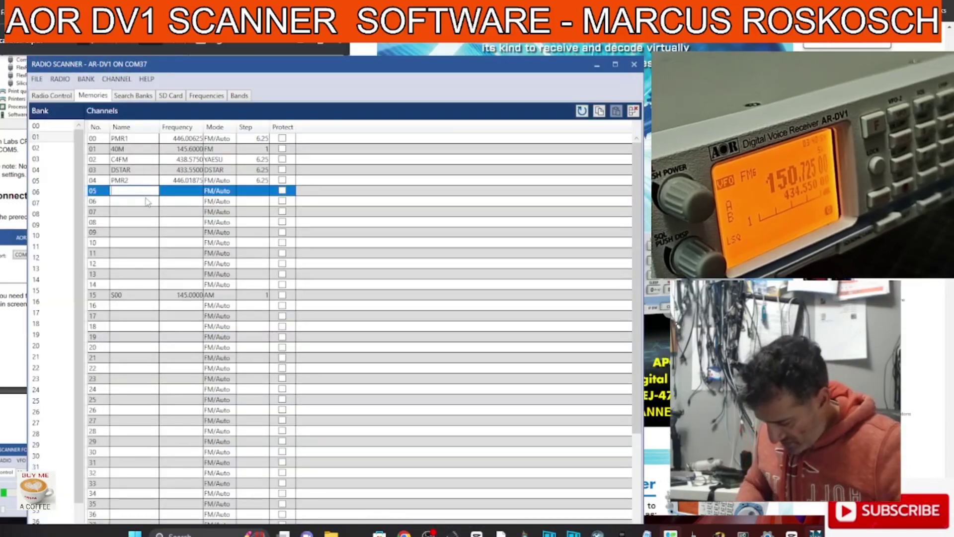
type("HUBNET")
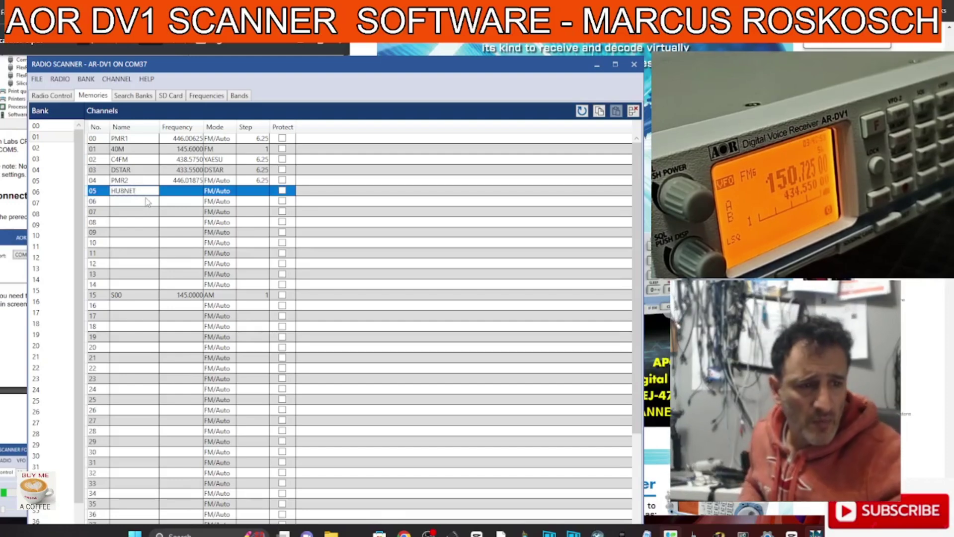
left_click(184, 194)
Try to open the empty frequency of the HUBNET channel in memory bank 01 for editing
key("ctrl+shift+Tab")
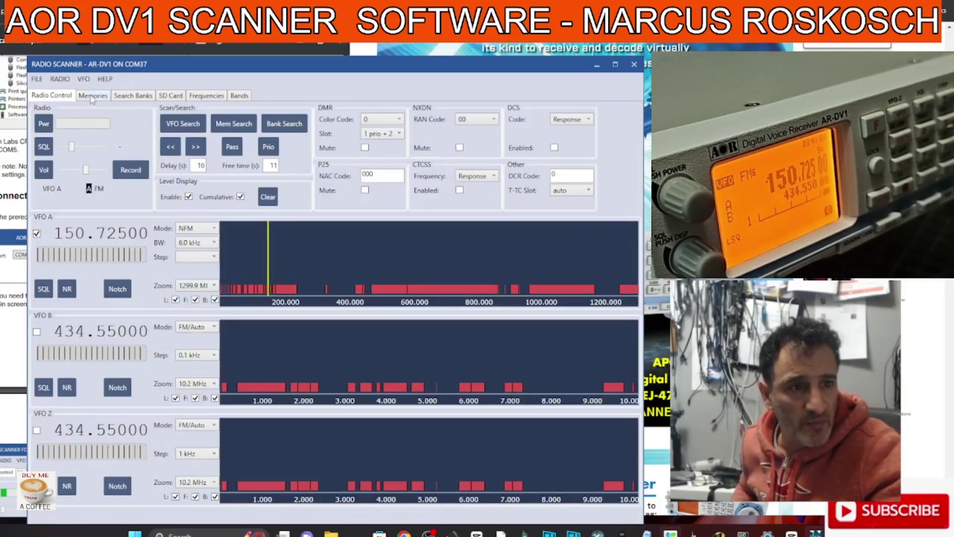
left_click(93, 97)
left_click(184, 193)
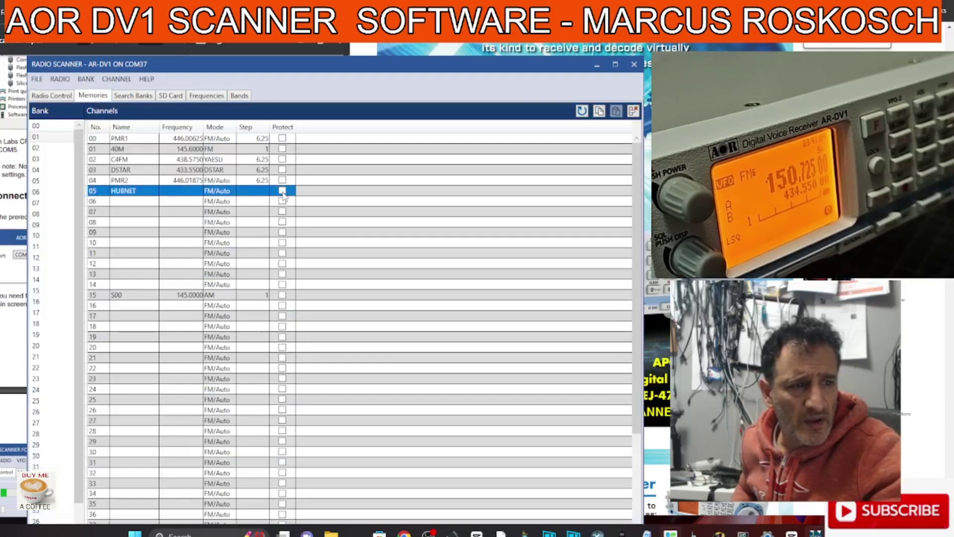
double_click(187, 191)
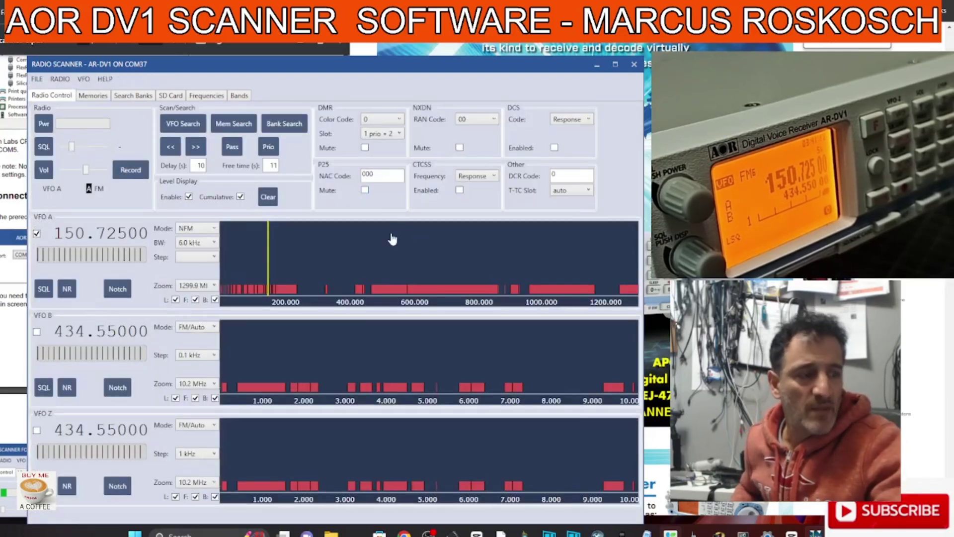
left_click(430, 533)
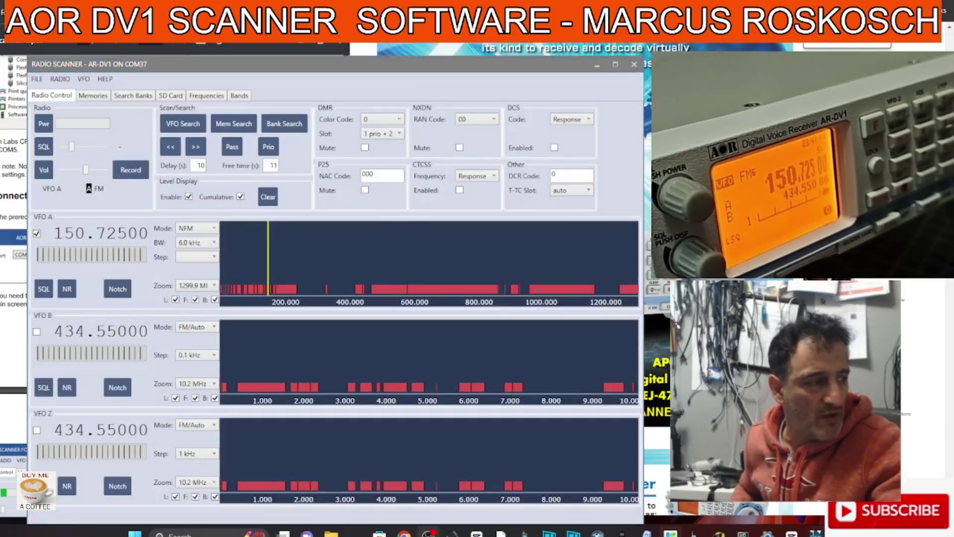